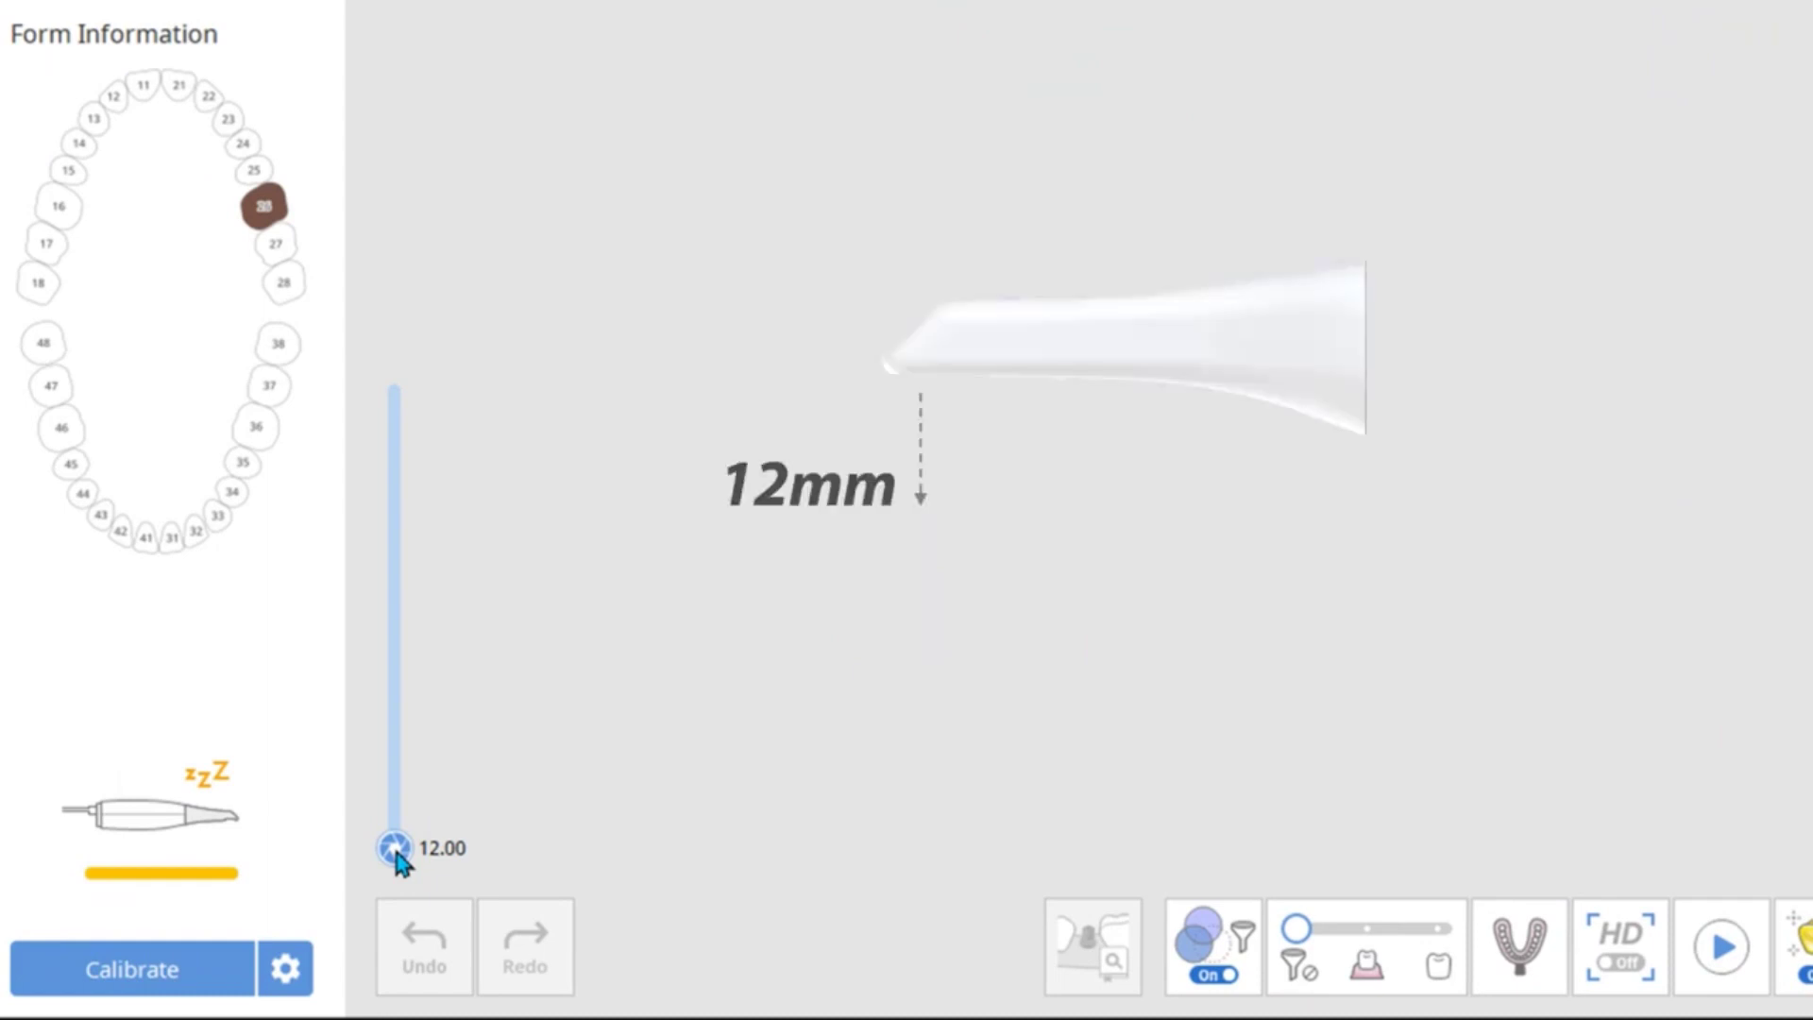
# Drag the scan depth slider from 12.00 up to 18.50 mm
pyautogui.moveTo(396, 851); pyautogui.dragTo(394, 414)
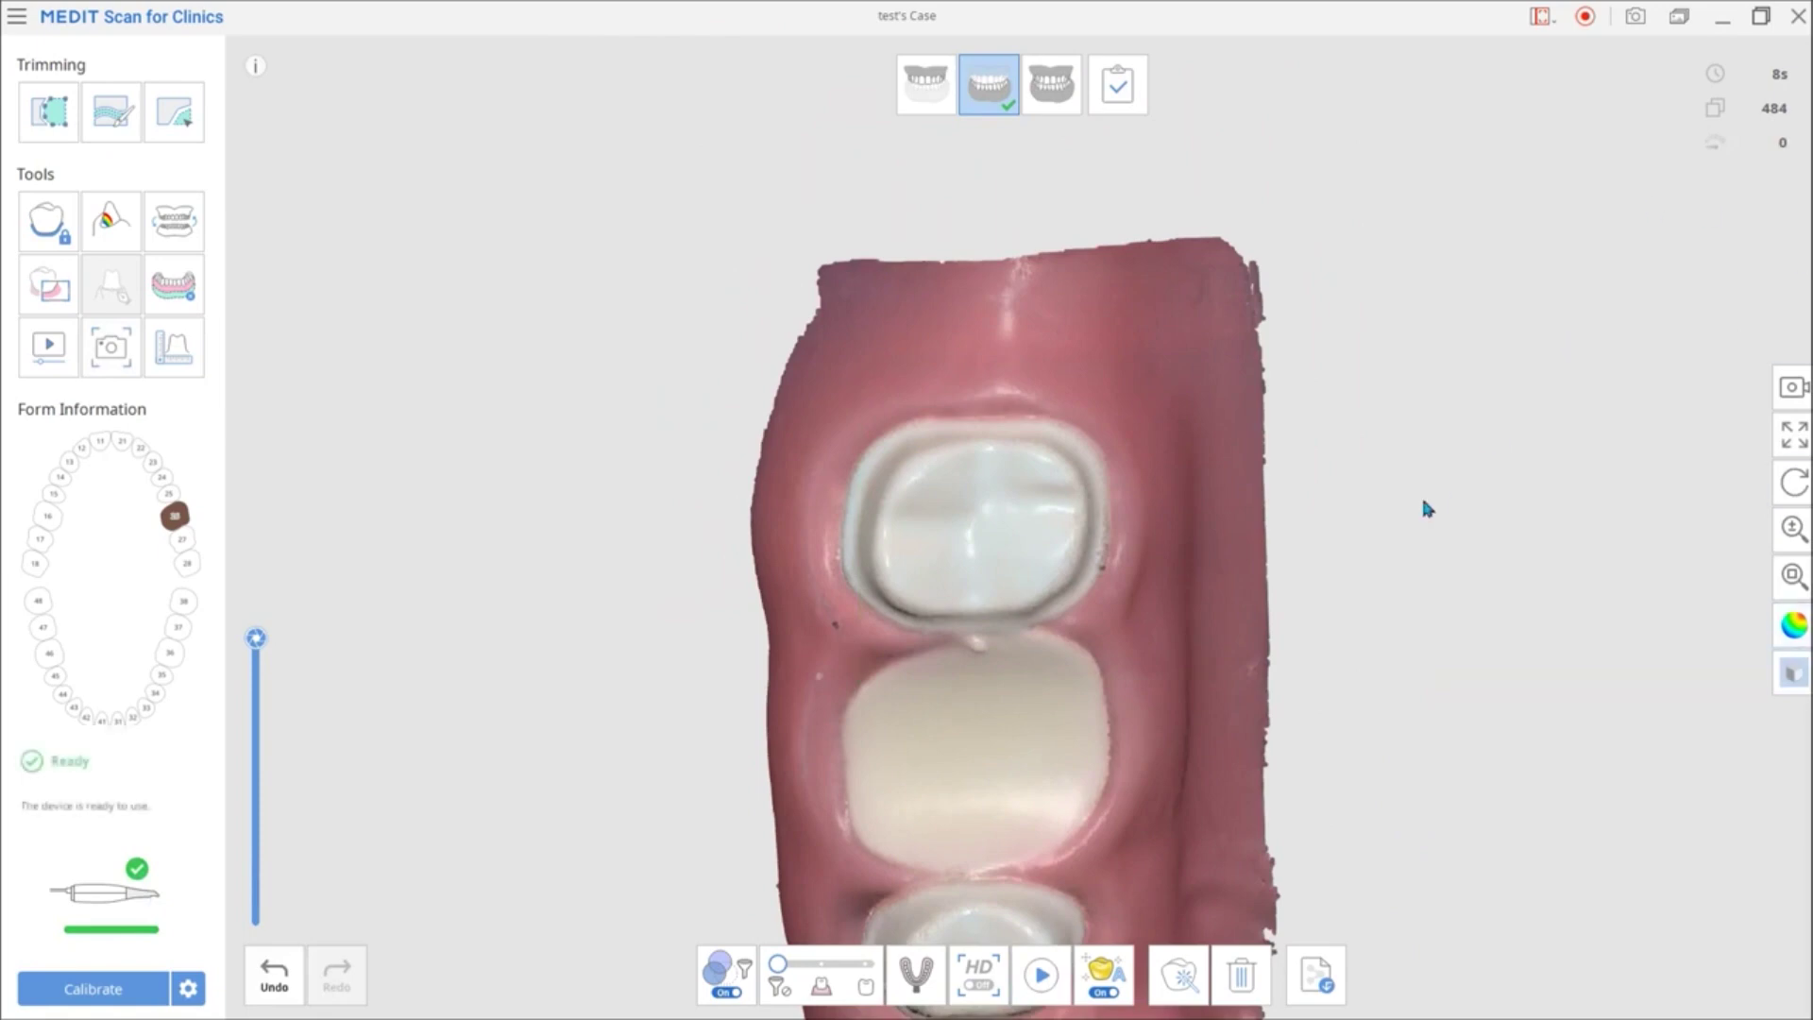
# Zoom and tilt the upper-arch scan, then lock the camera to Fixed View
pyautogui.scroll(-3, 1420, 493)
pyautogui.scroll(-2, 1330, 579)
pyautogui.scroll(2, 1138, 499)
pyautogui.scroll(2, 1139, 500)
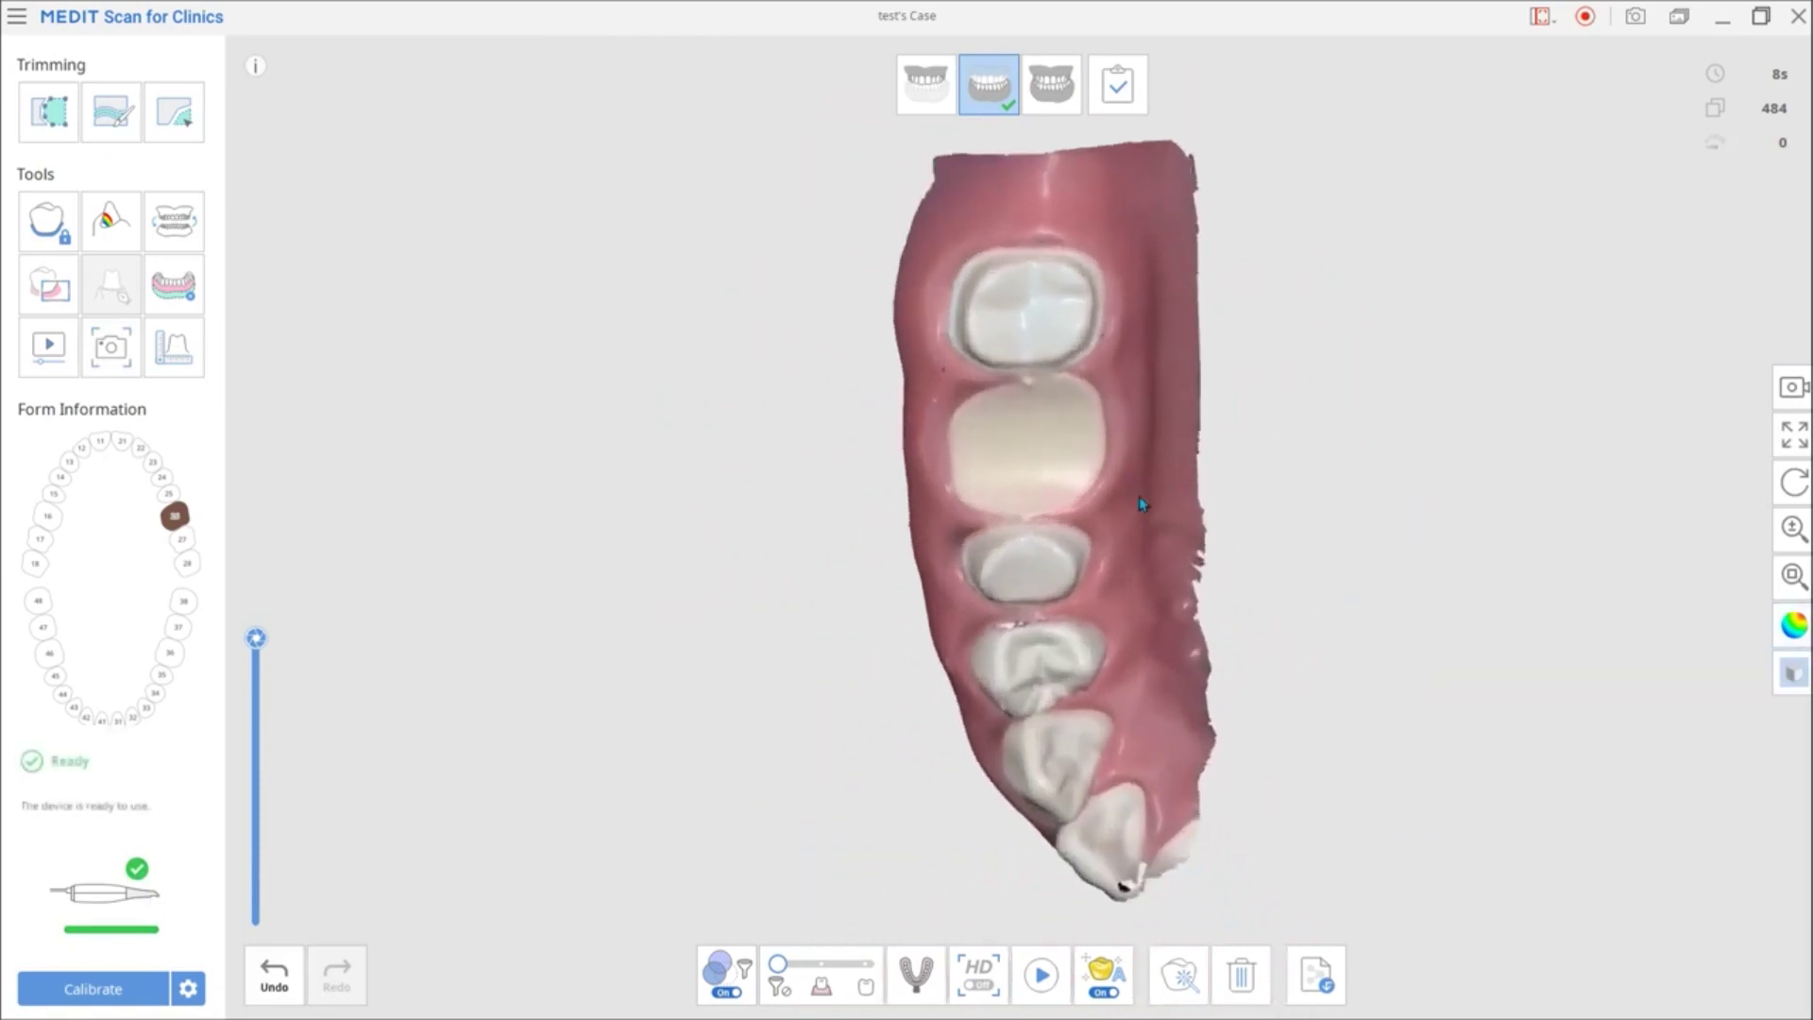
pyautogui.scroll(2, 1143, 500)
pyautogui.moveTo(1150, 500)
pyautogui.mouseDown(button='right')
pyautogui.moveTo(1174, 579)
pyautogui.moveTo(1164, 633)
pyautogui.moveTo(1165, 538)
pyautogui.moveTo(1313, 510)
pyautogui.mouseUp(button='right')
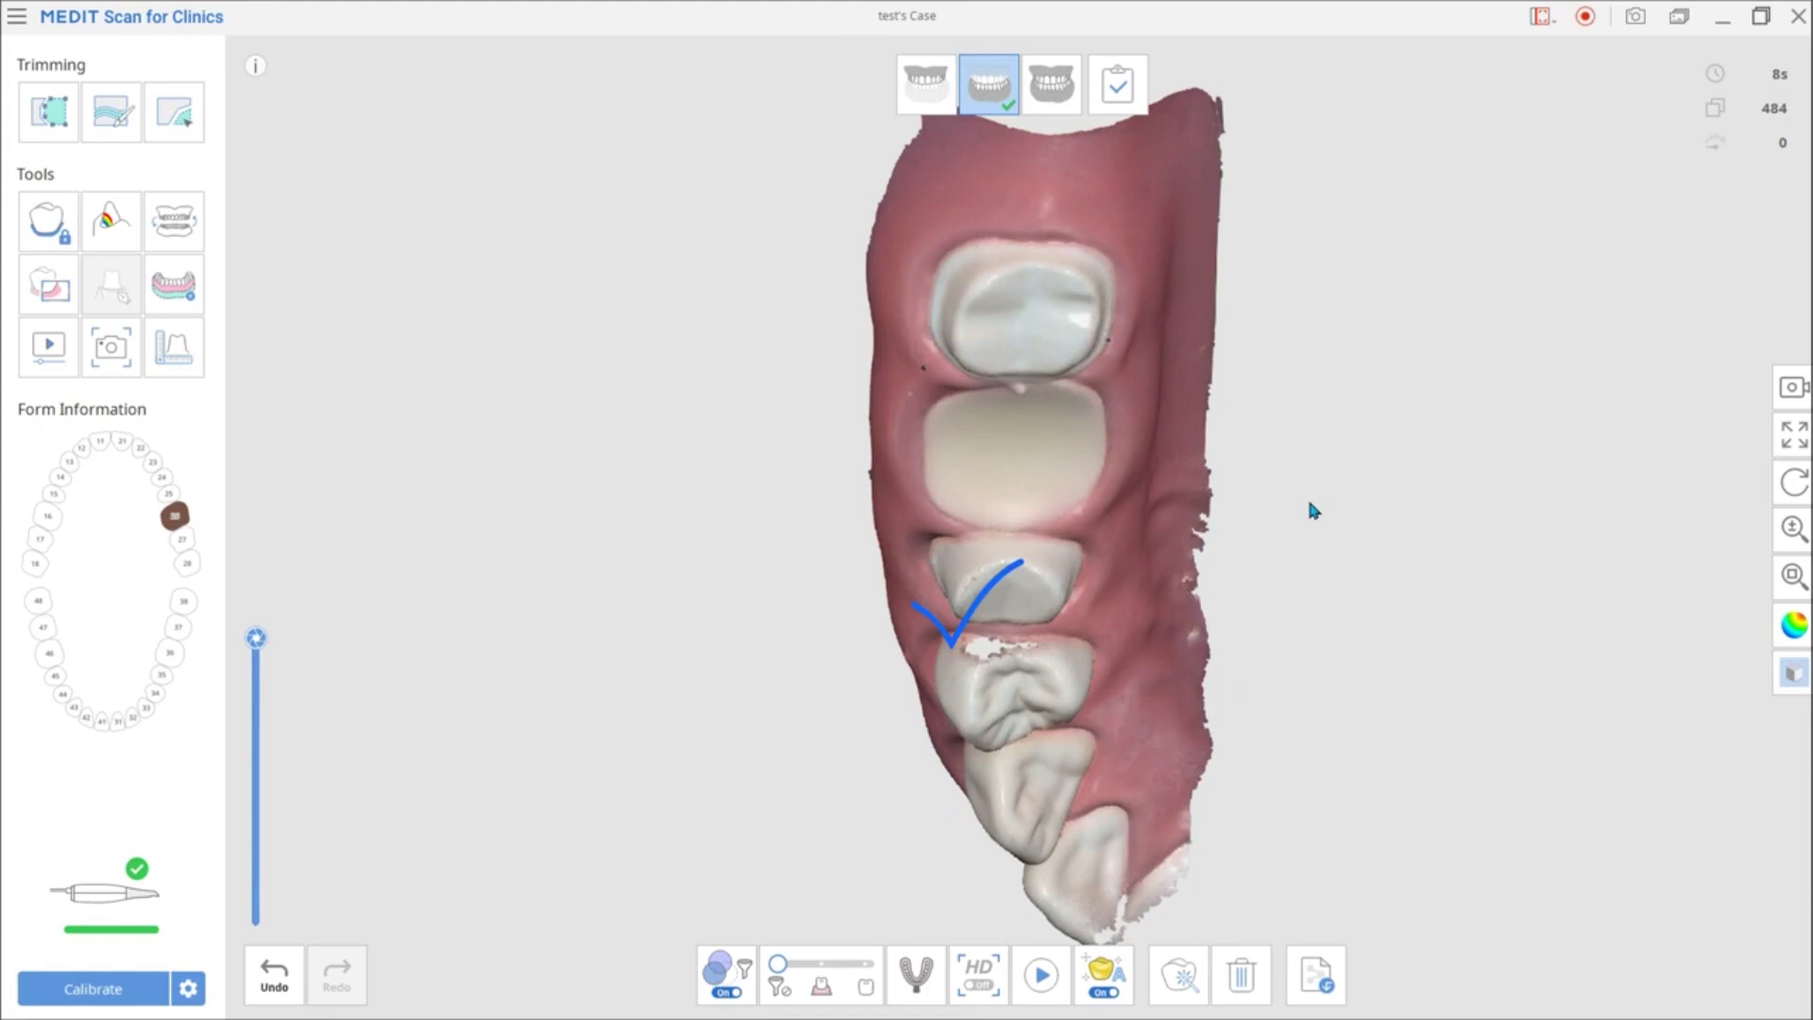
pyautogui.scroll(2, 1088, 622)
pyautogui.scroll(1, 1088, 623)
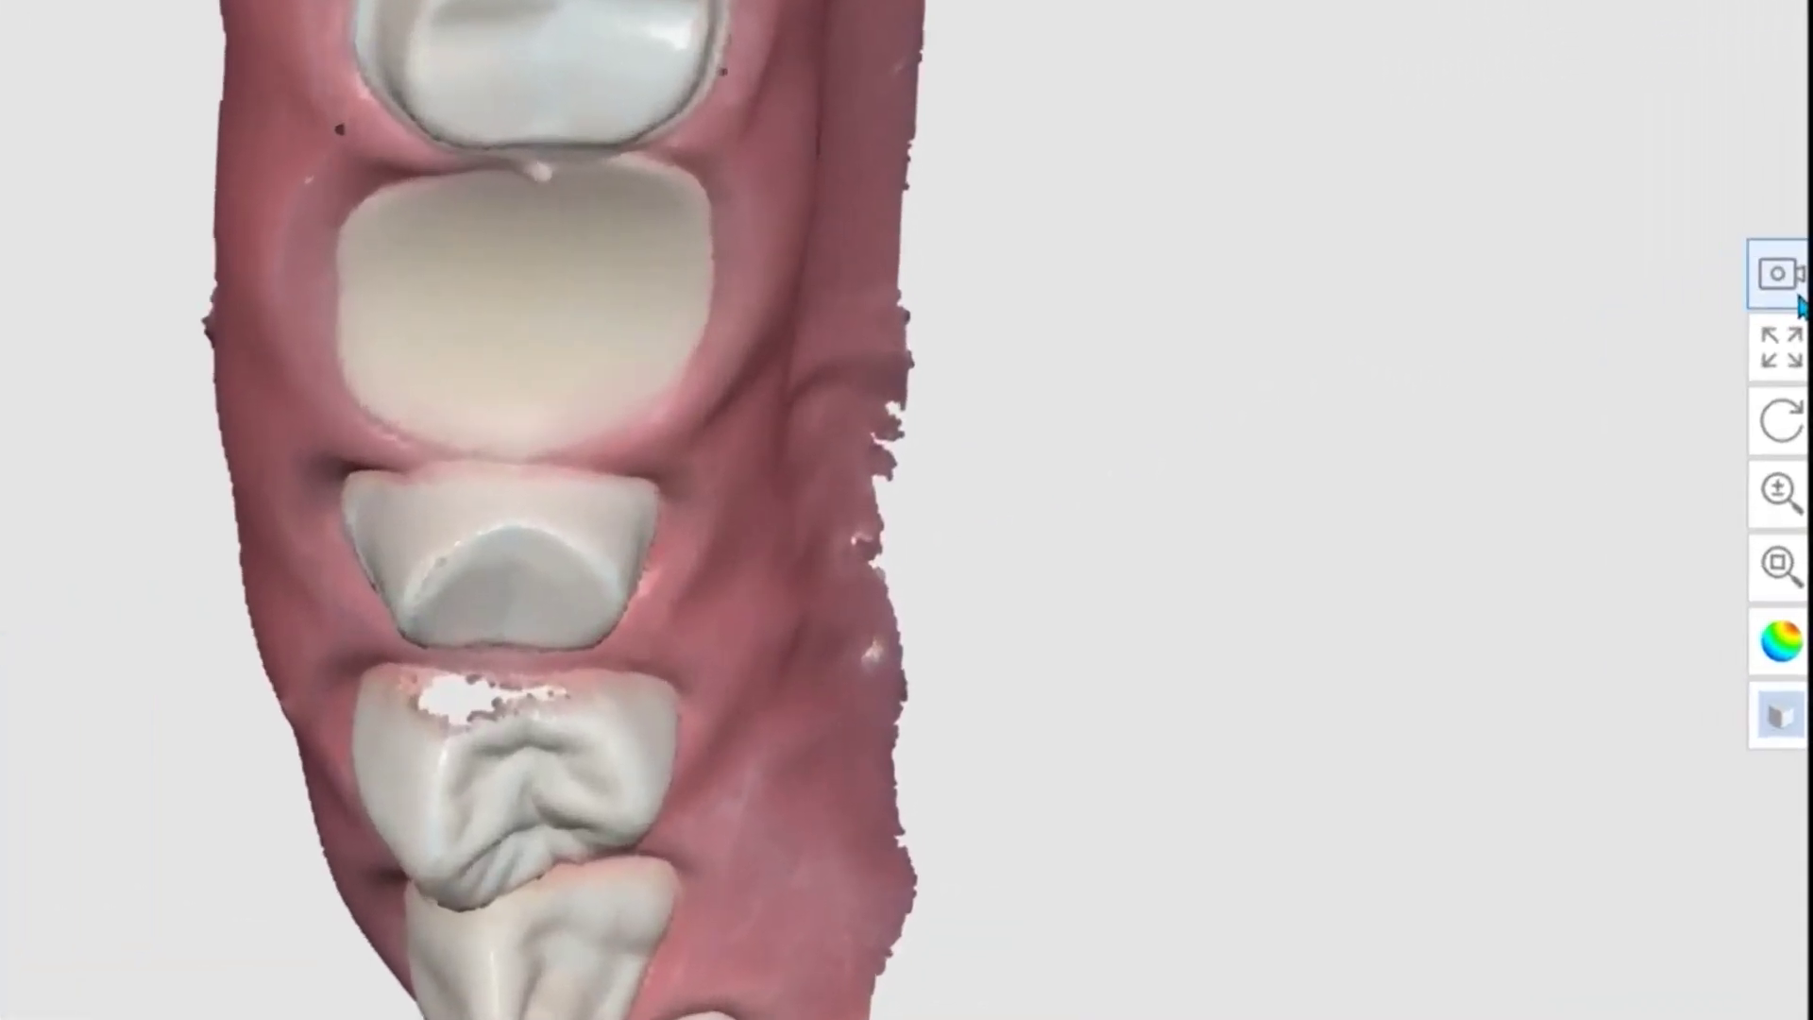
pyautogui.click(1797, 291)
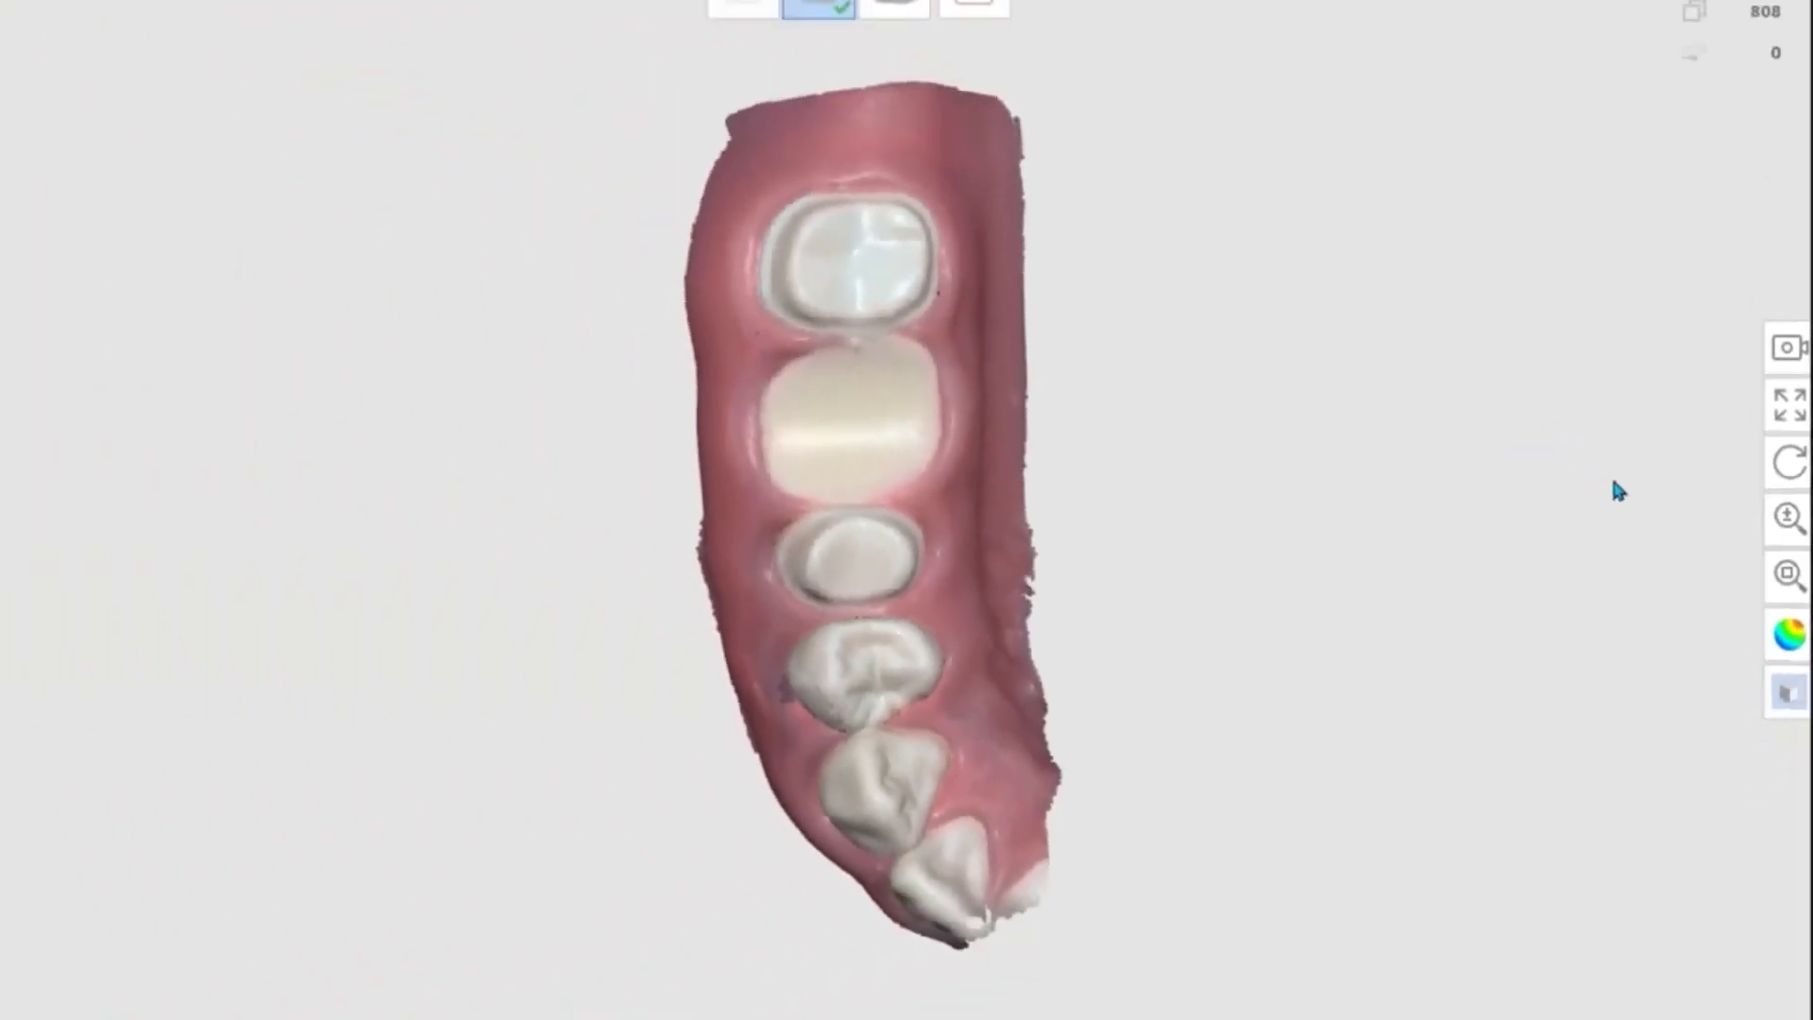
# Pan, rotate and zoom the arch with the toolbar view controls, then Zoom Fit it
pyautogui.click(1795, 434)
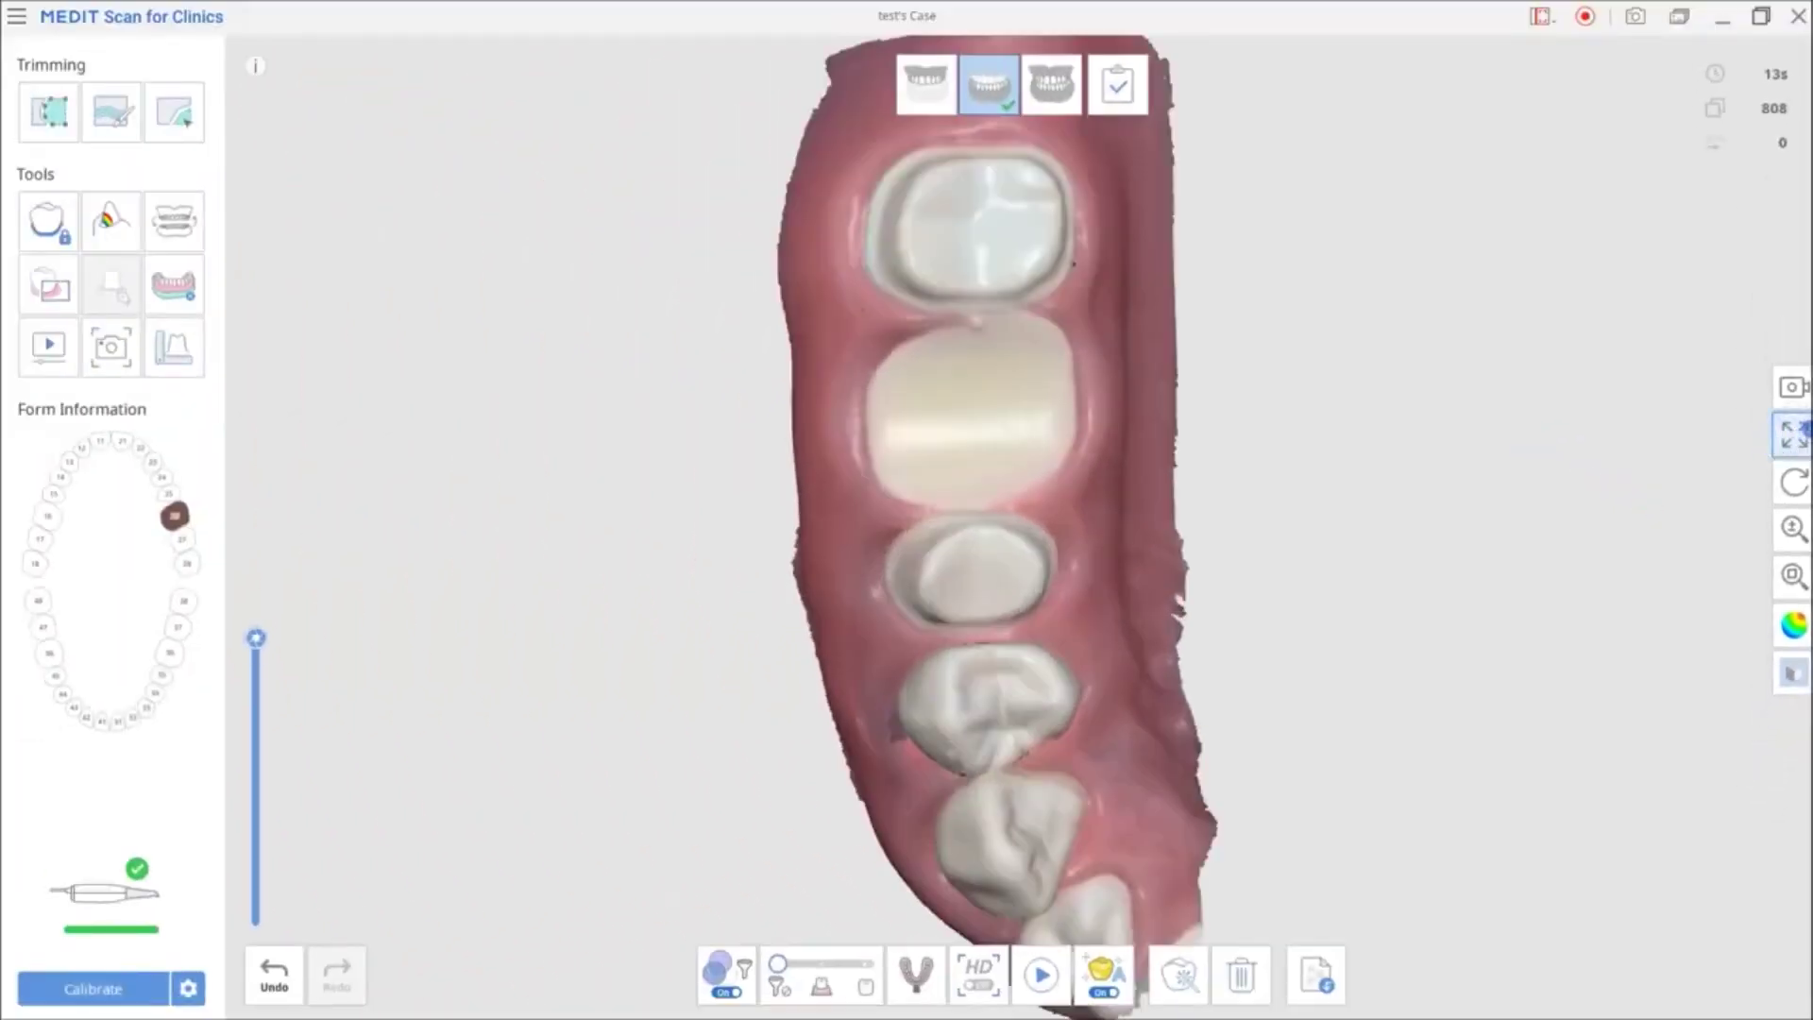
pyautogui.moveTo(1116, 404)
pyautogui.mouseDown(button='middle')
pyautogui.moveTo(1016, 438)
pyautogui.moveTo(1266, 427)
pyautogui.mouseUp(button='middle')
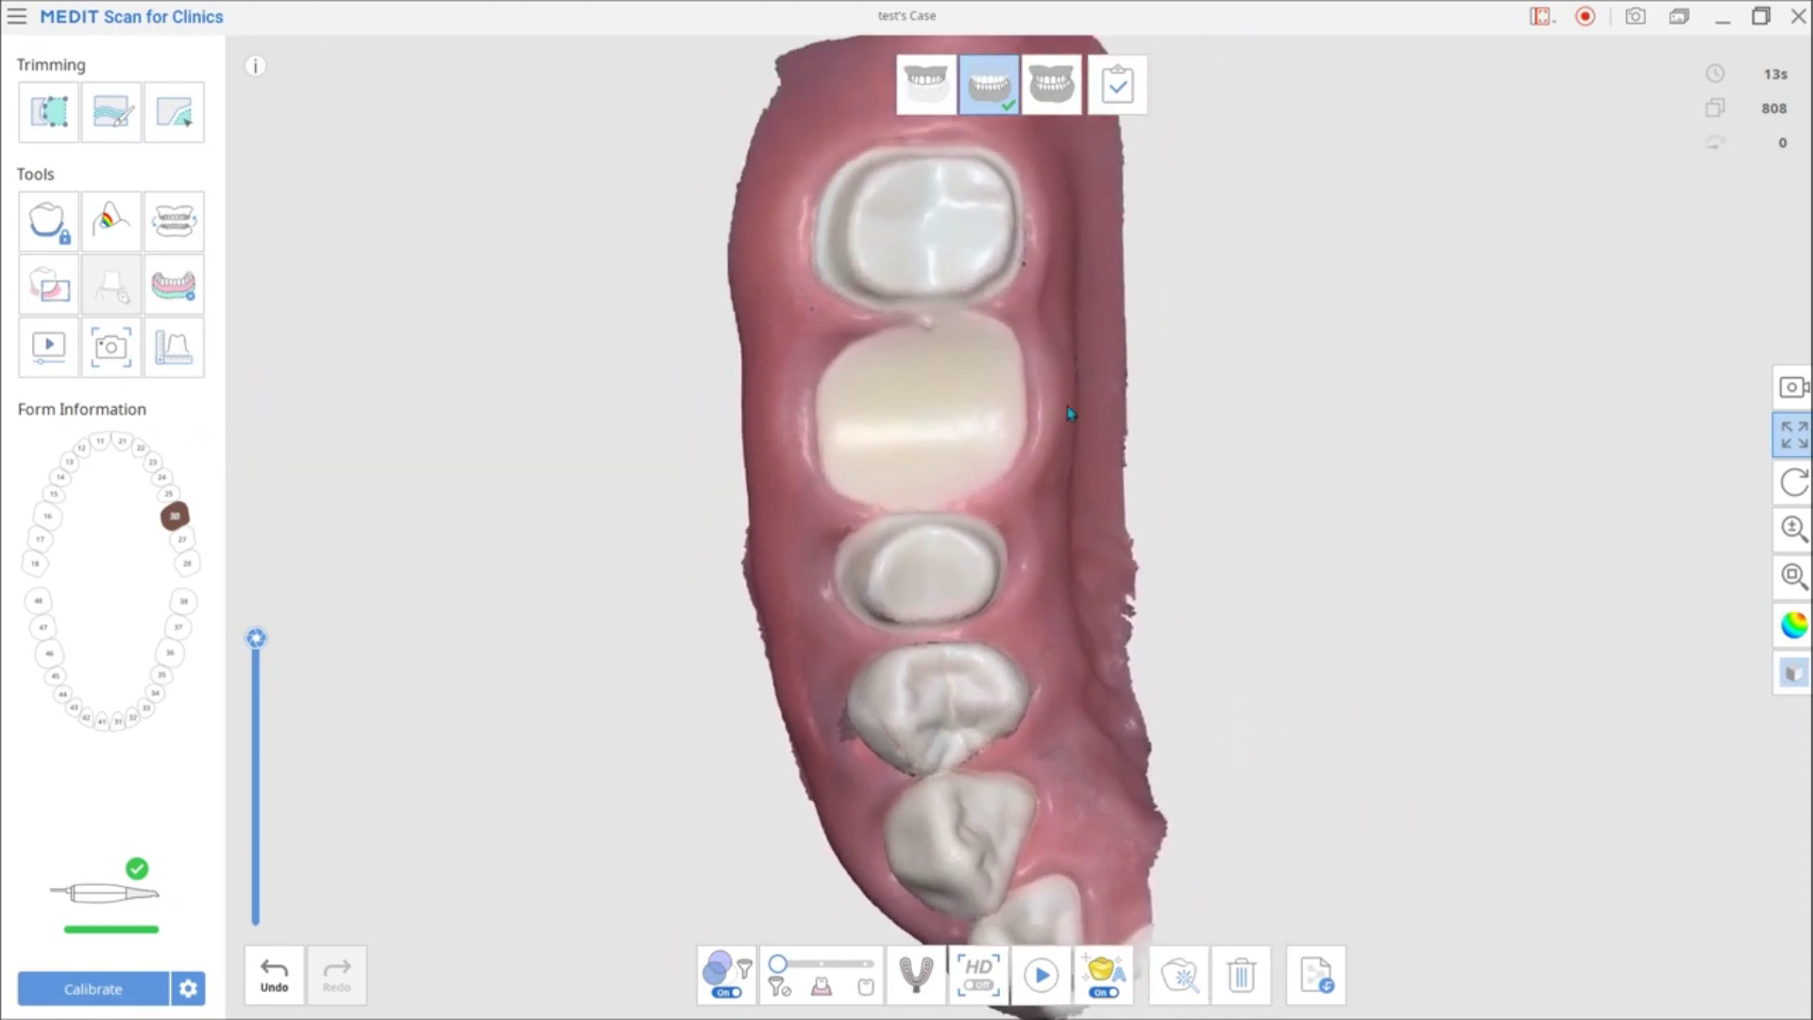
pyautogui.rightClick(1279, 454)
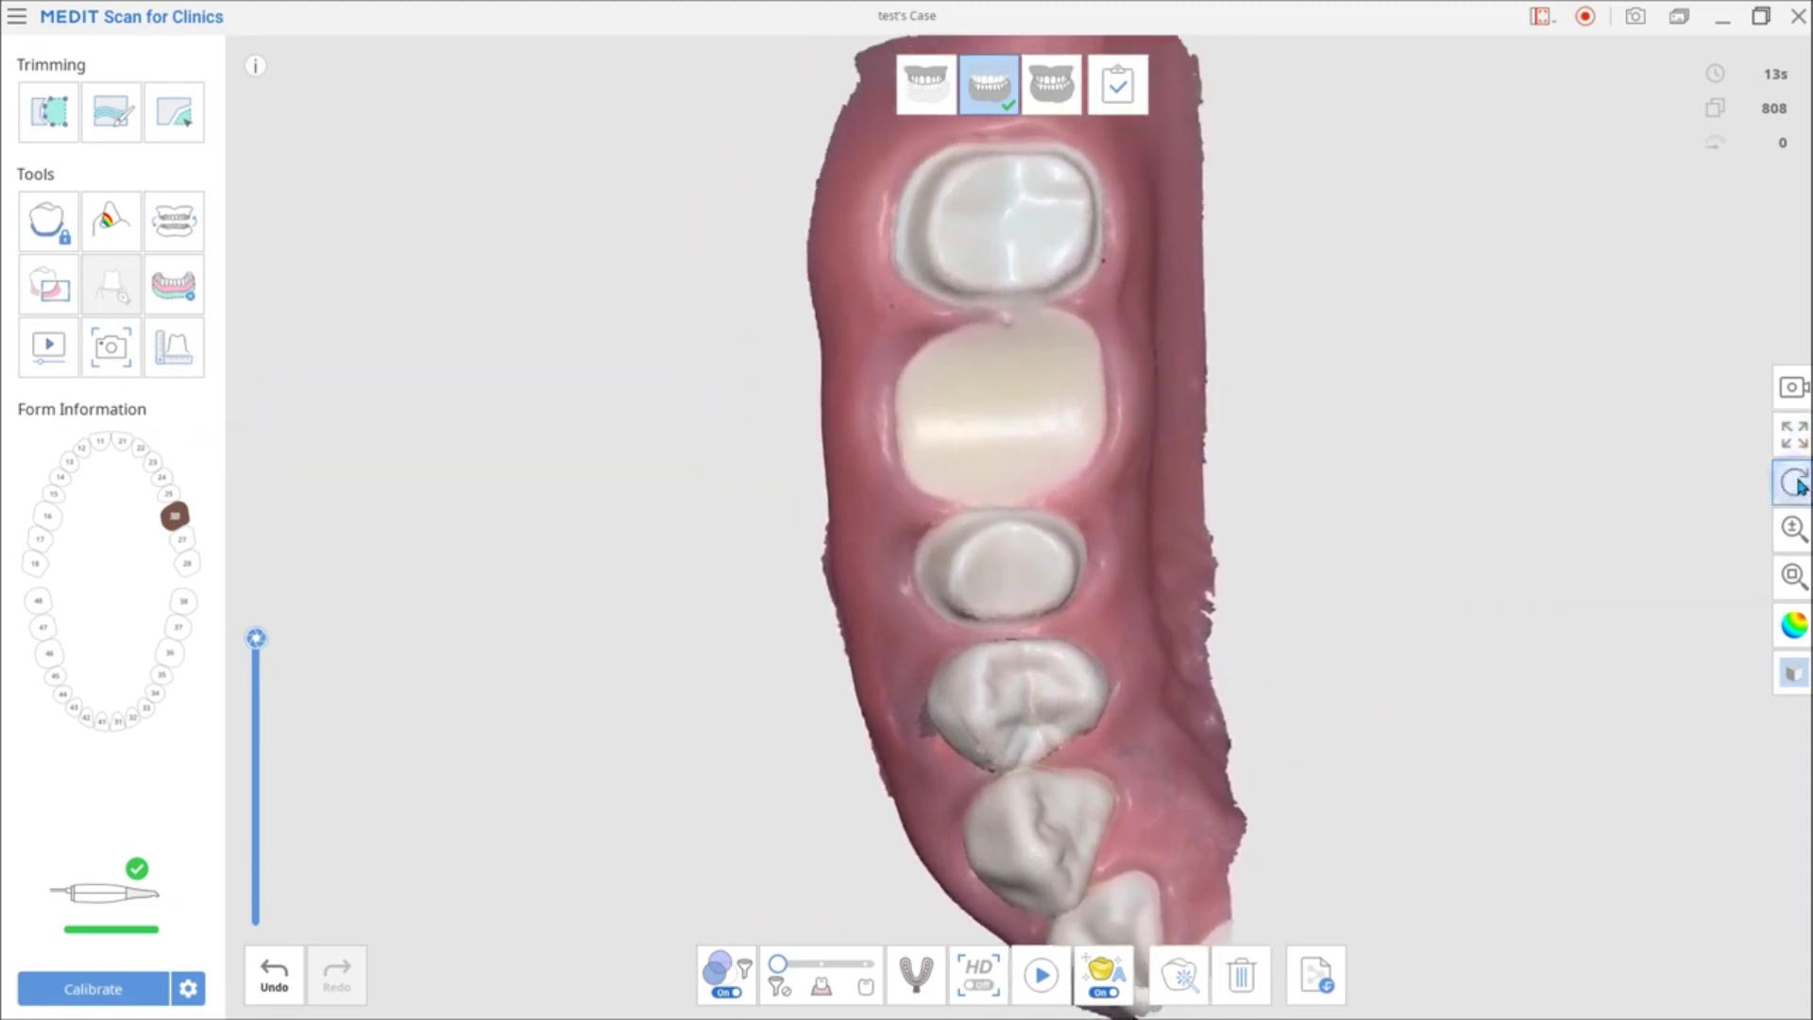
pyautogui.moveTo(1185, 511)
pyautogui.mouseDown(button='right')
pyautogui.moveTo(1152, 553)
pyautogui.moveTo(1147, 510)
pyautogui.mouseUp(button='right')
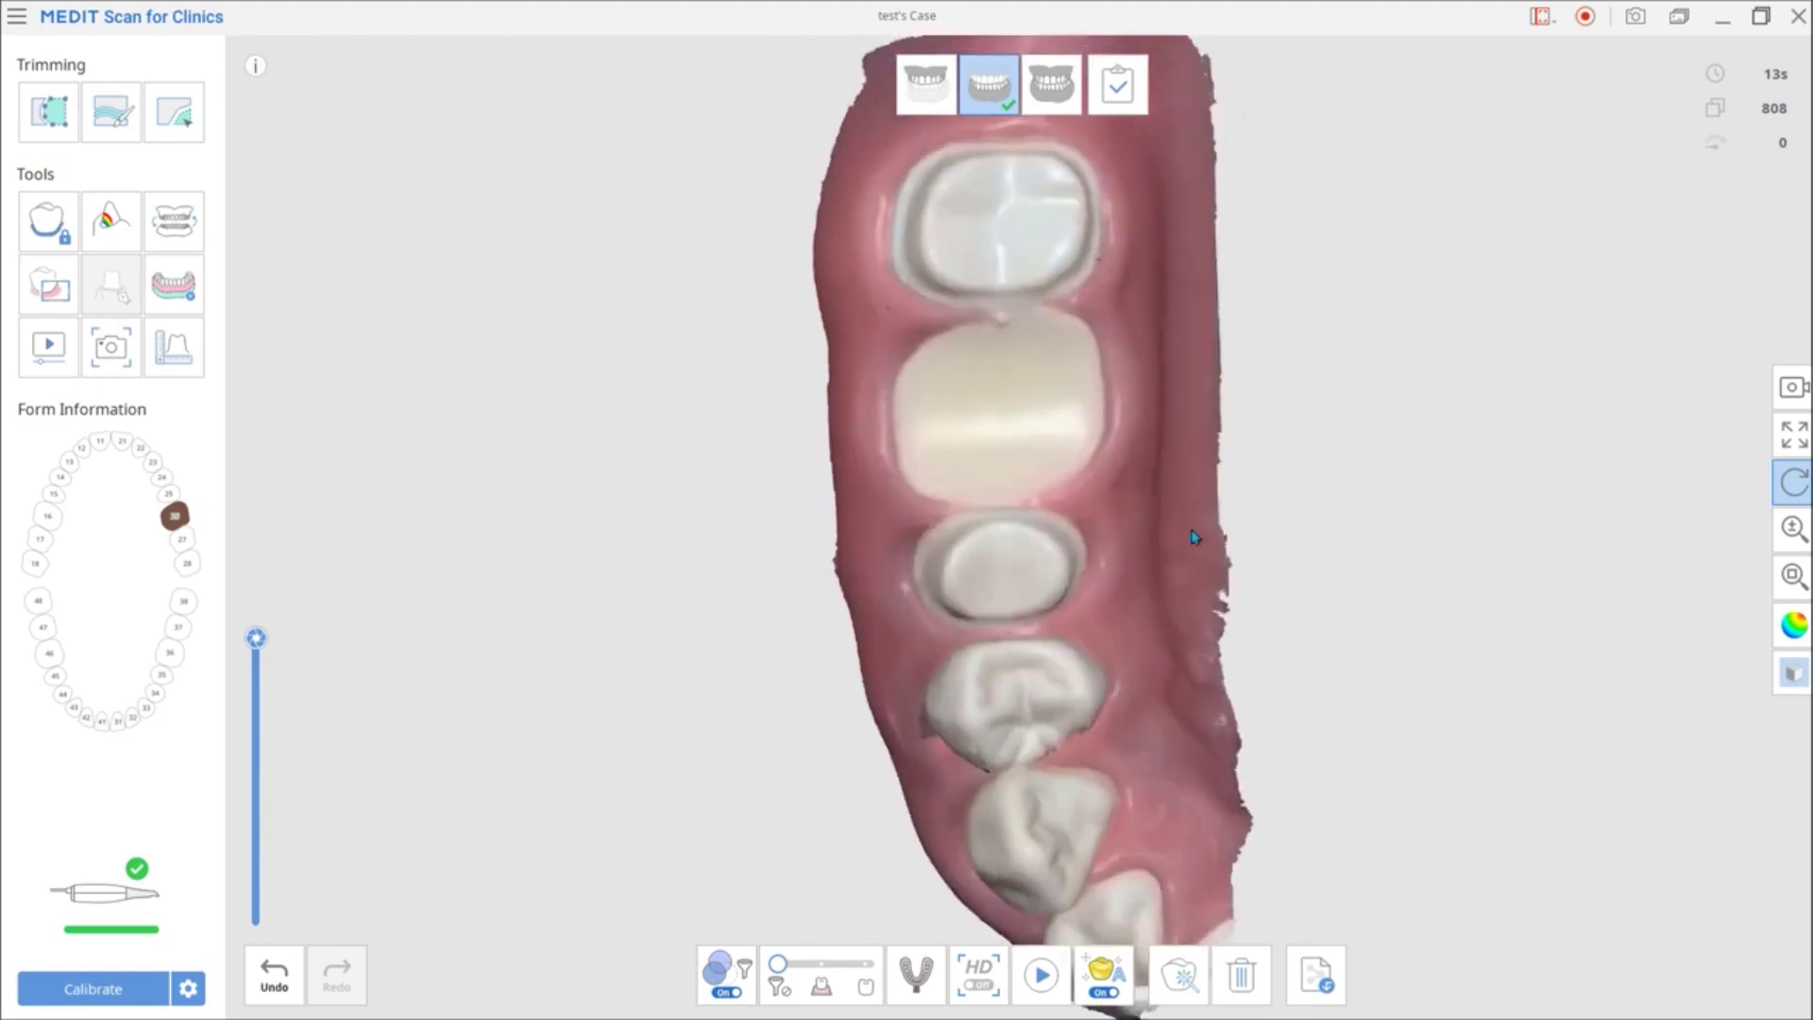
pyautogui.click(1792, 527)
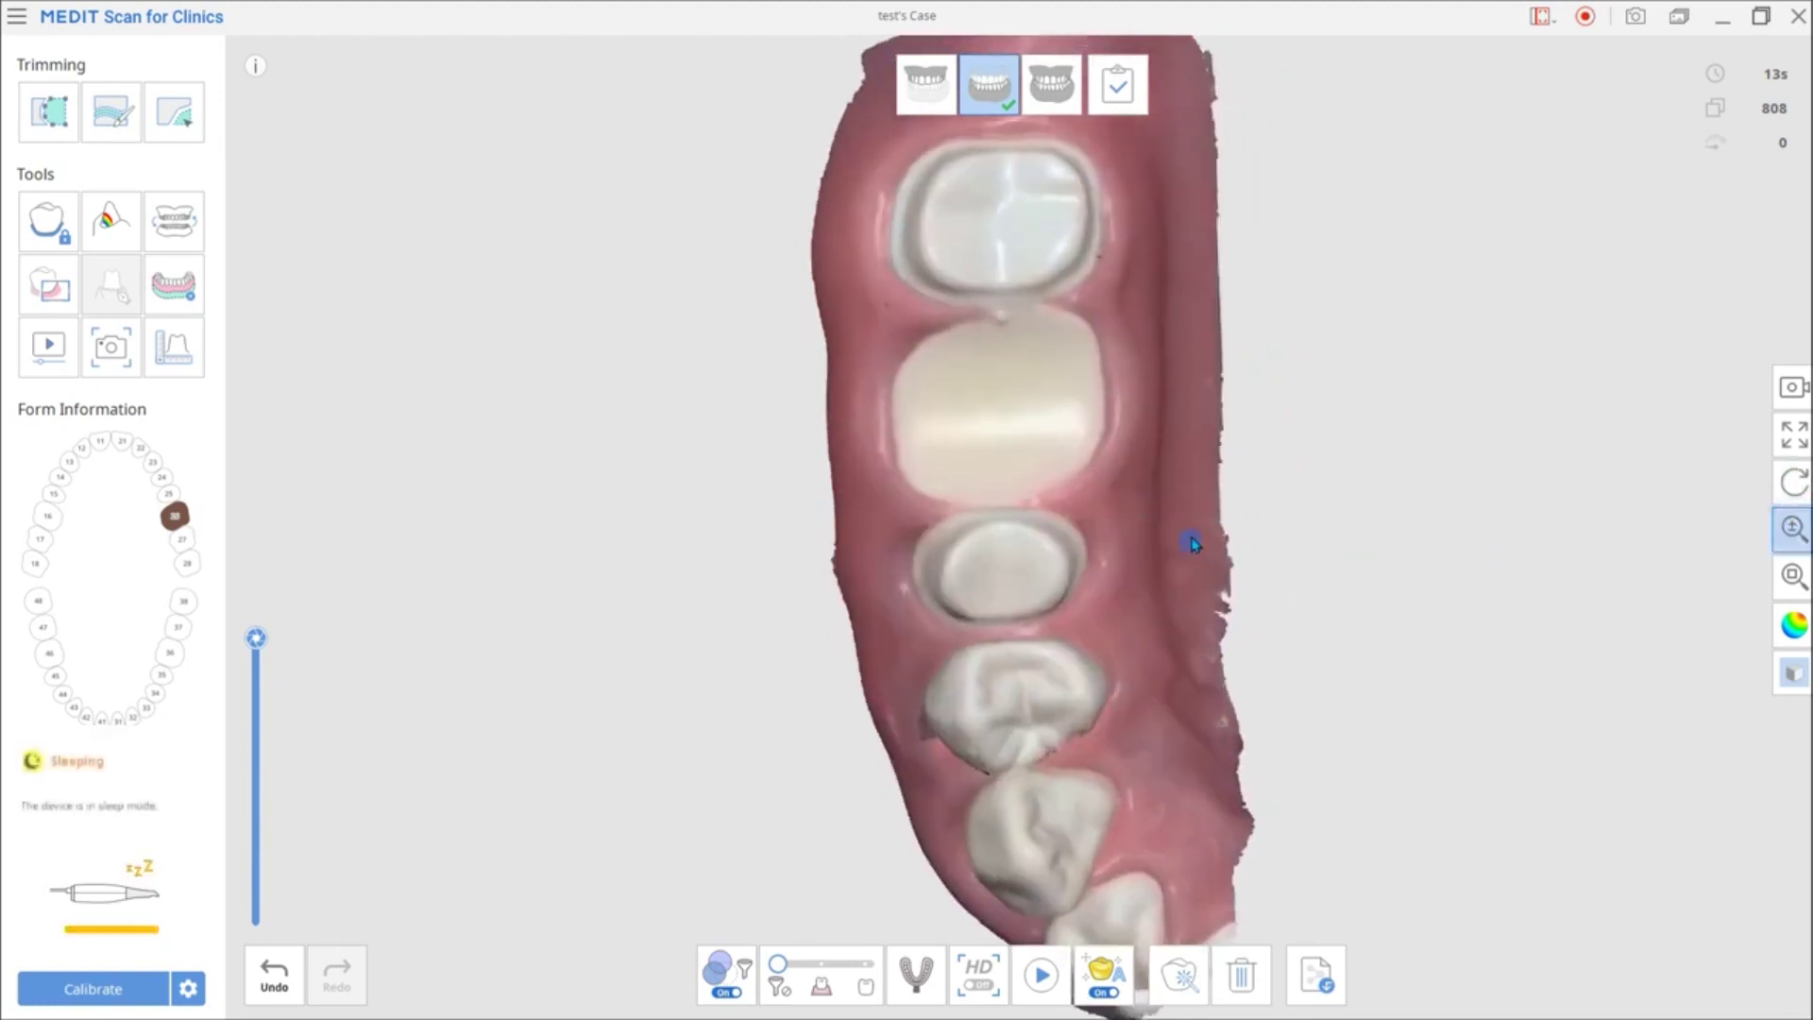
pyautogui.moveTo(1190, 539)
pyautogui.mouseDown()
pyautogui.moveTo(1259, 305)
pyautogui.moveTo(1269, 589)
pyautogui.mouseUp()
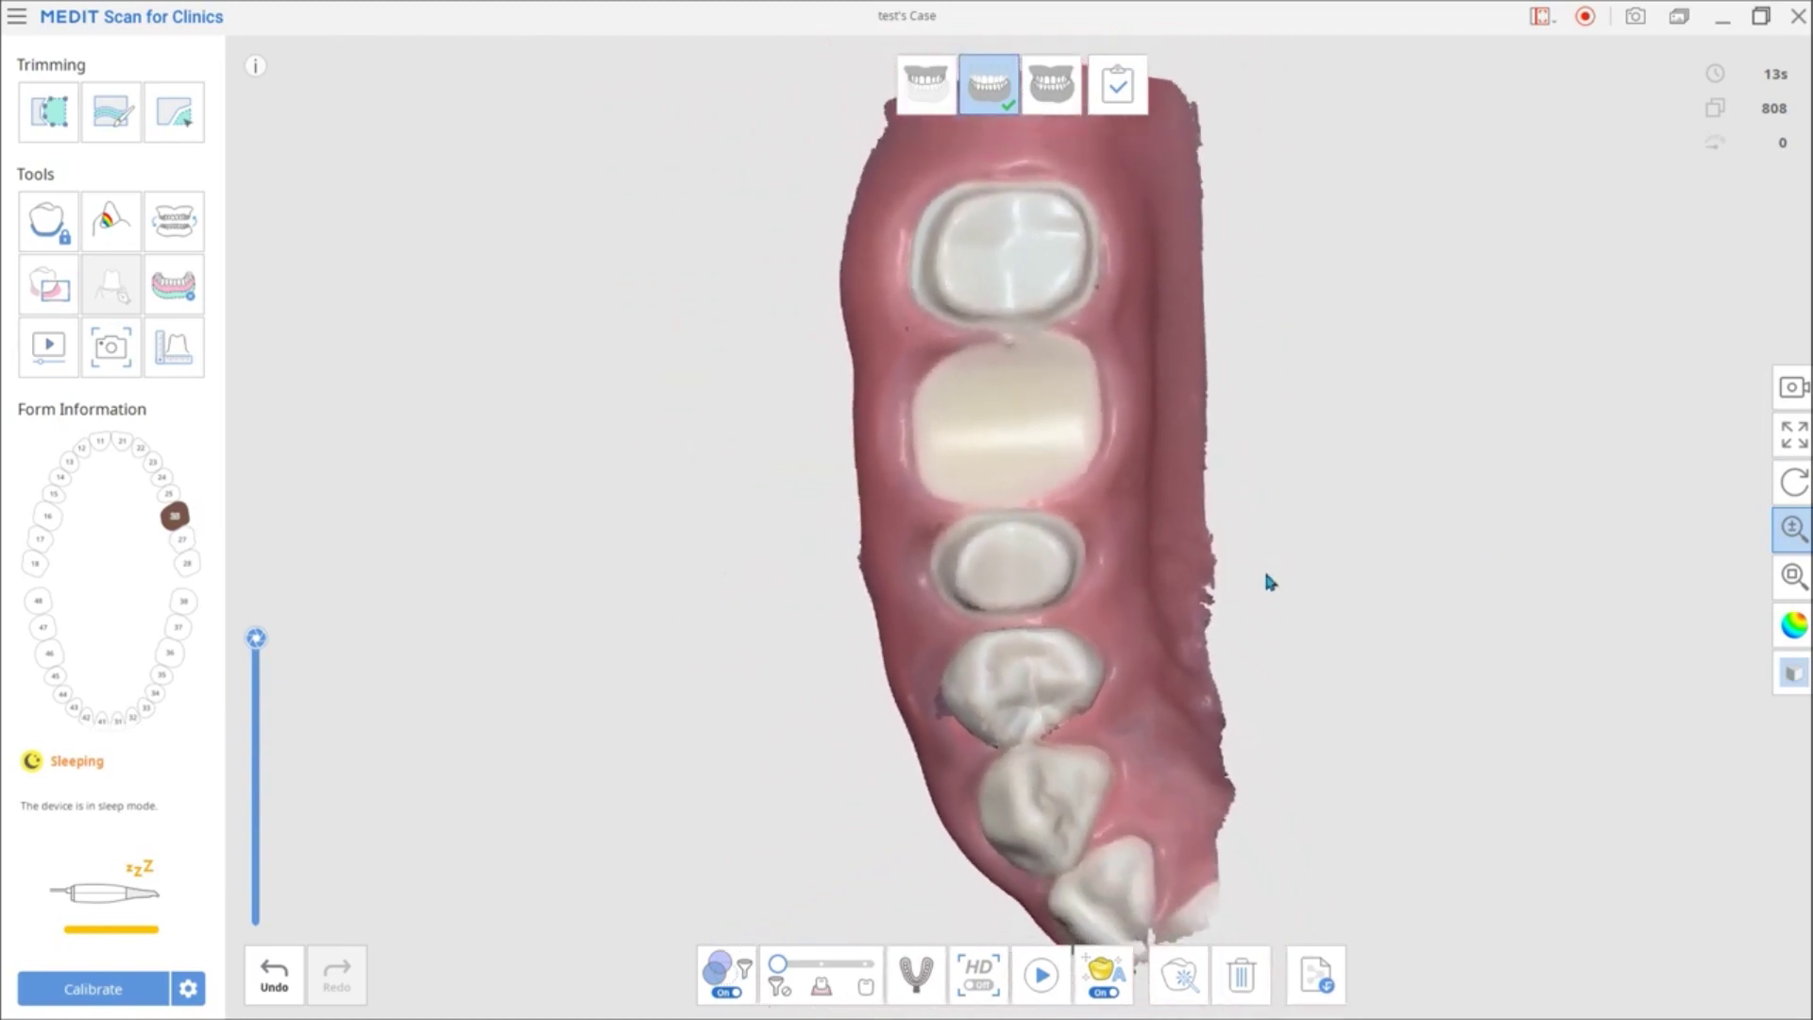
pyautogui.click(1793, 584)
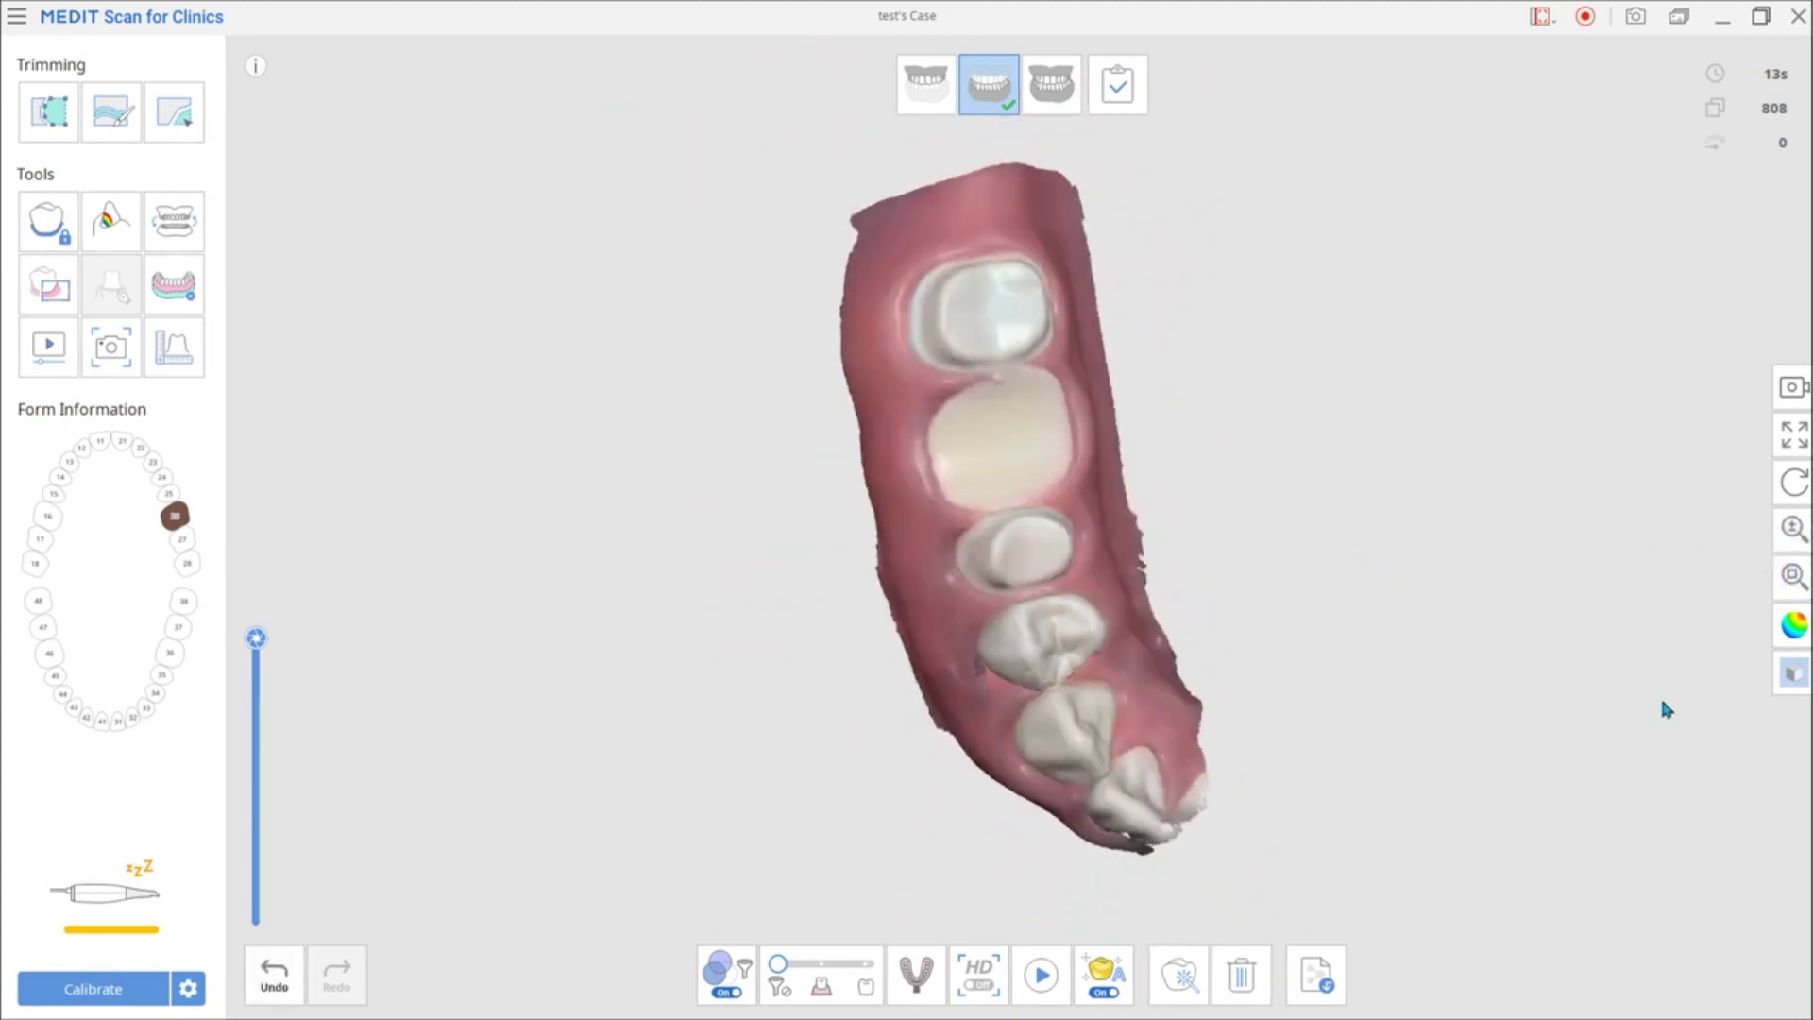
pyautogui.click(16, 16)
pyautogui.click(115, 95)
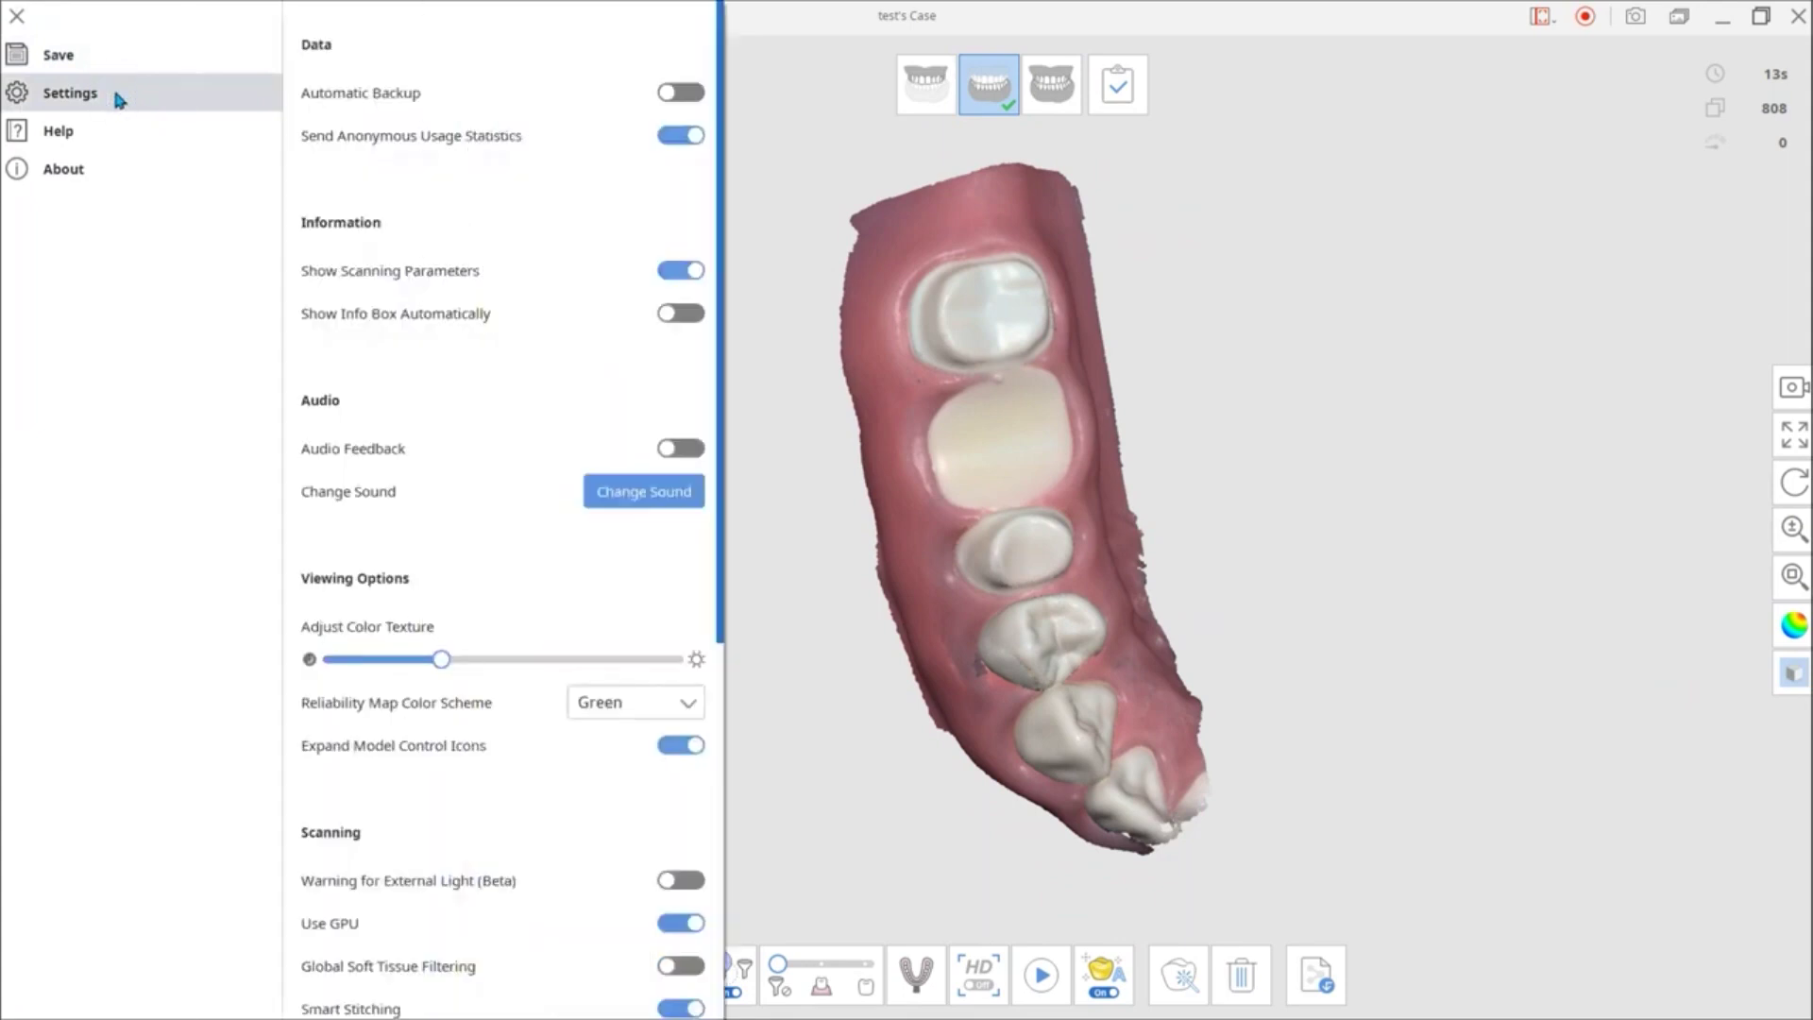
pyautogui.click(696, 758)
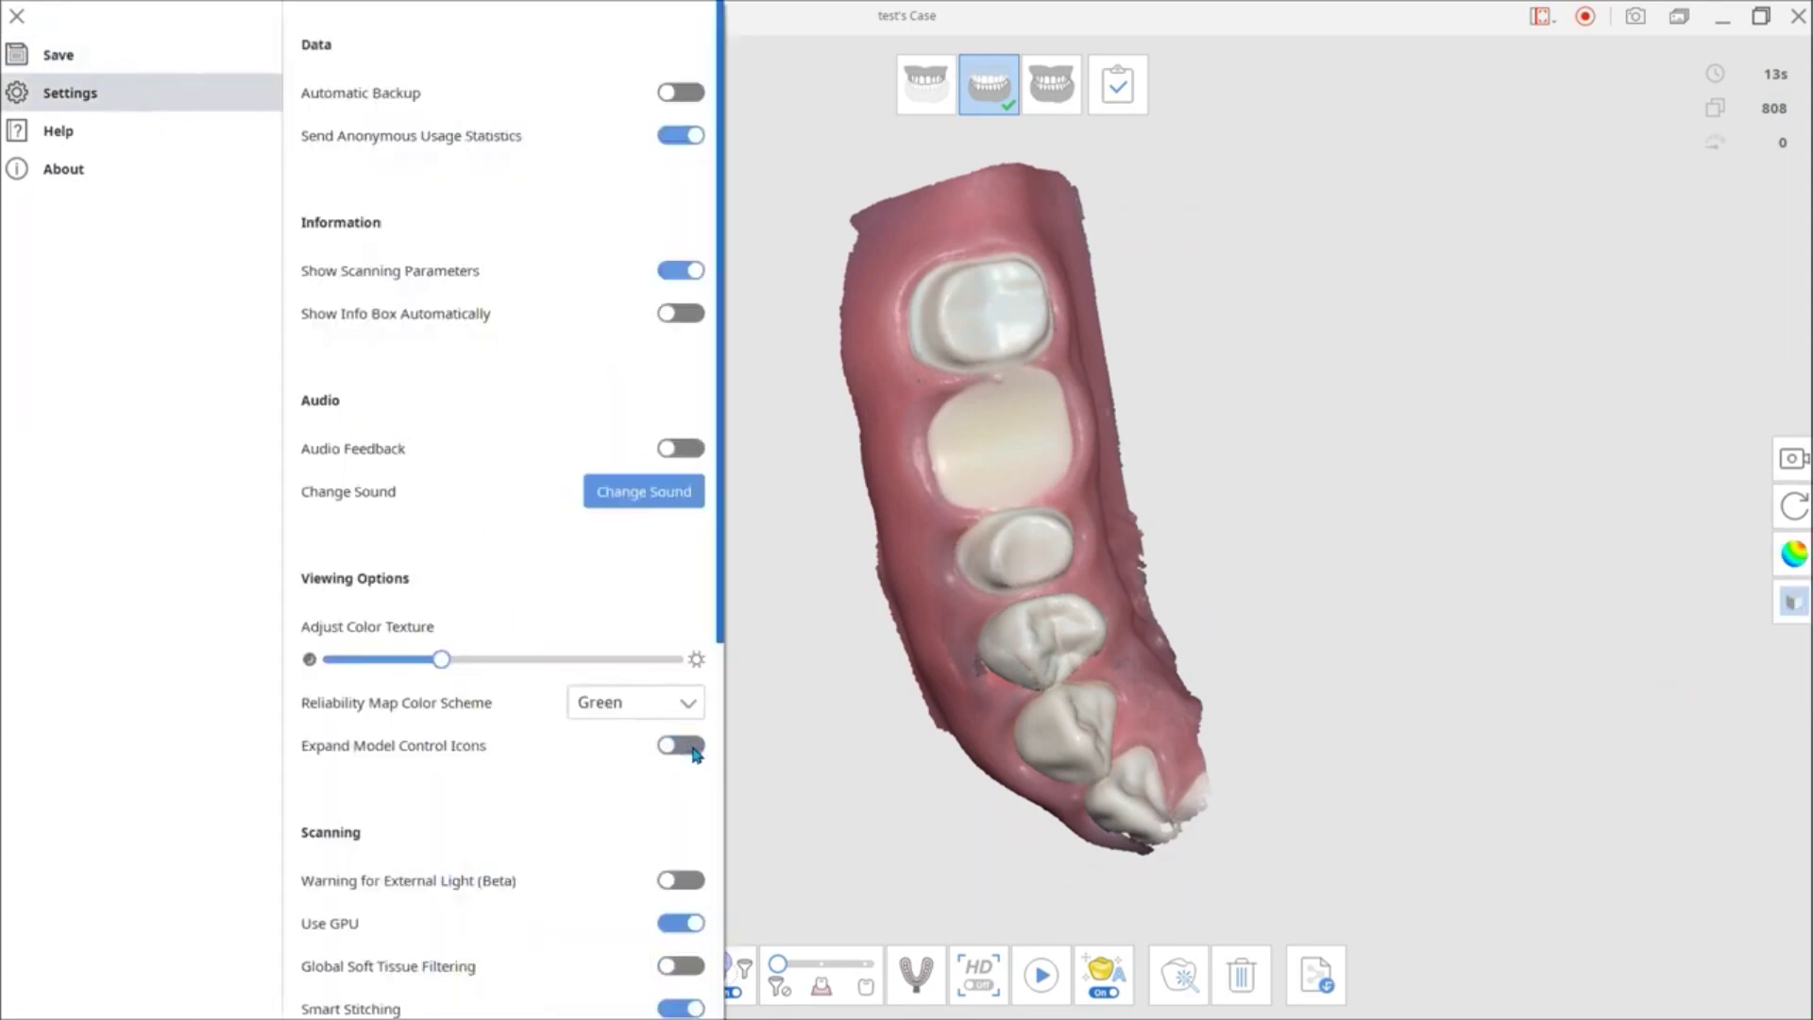
pyautogui.click(696, 755)
pyautogui.click(696, 753)
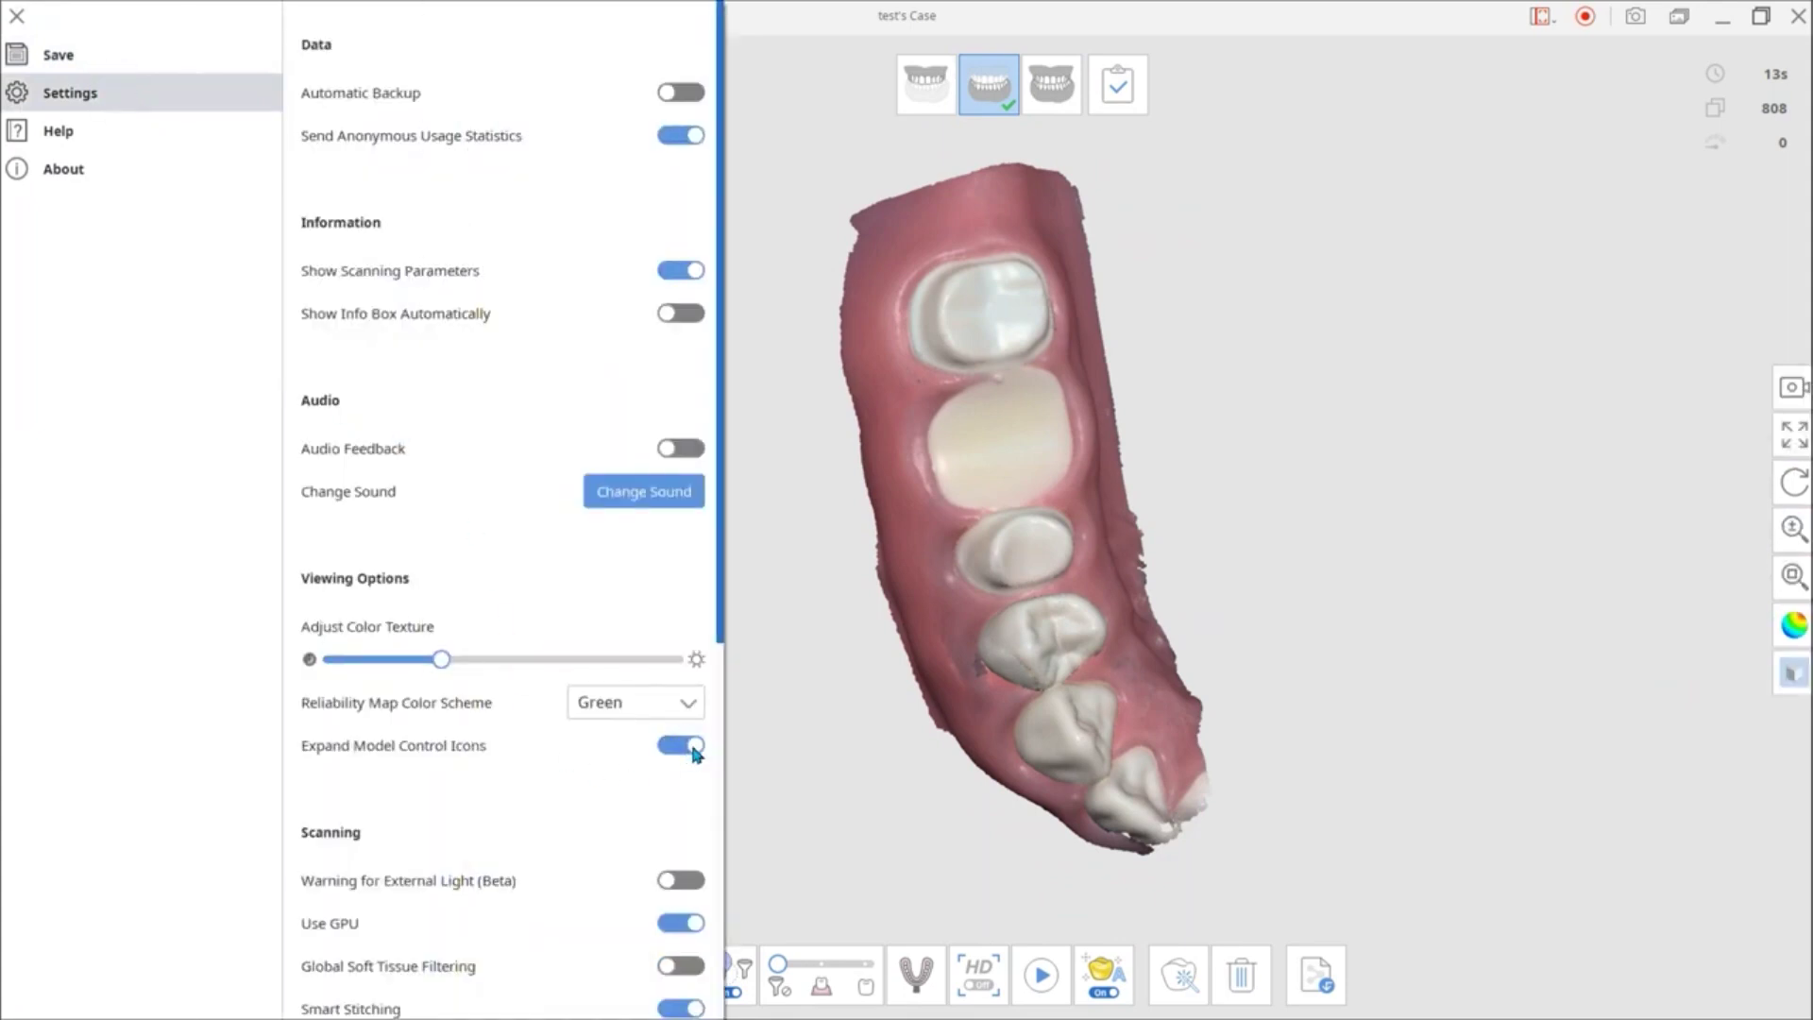
pyautogui.click(695, 753)
pyautogui.press('Escape')
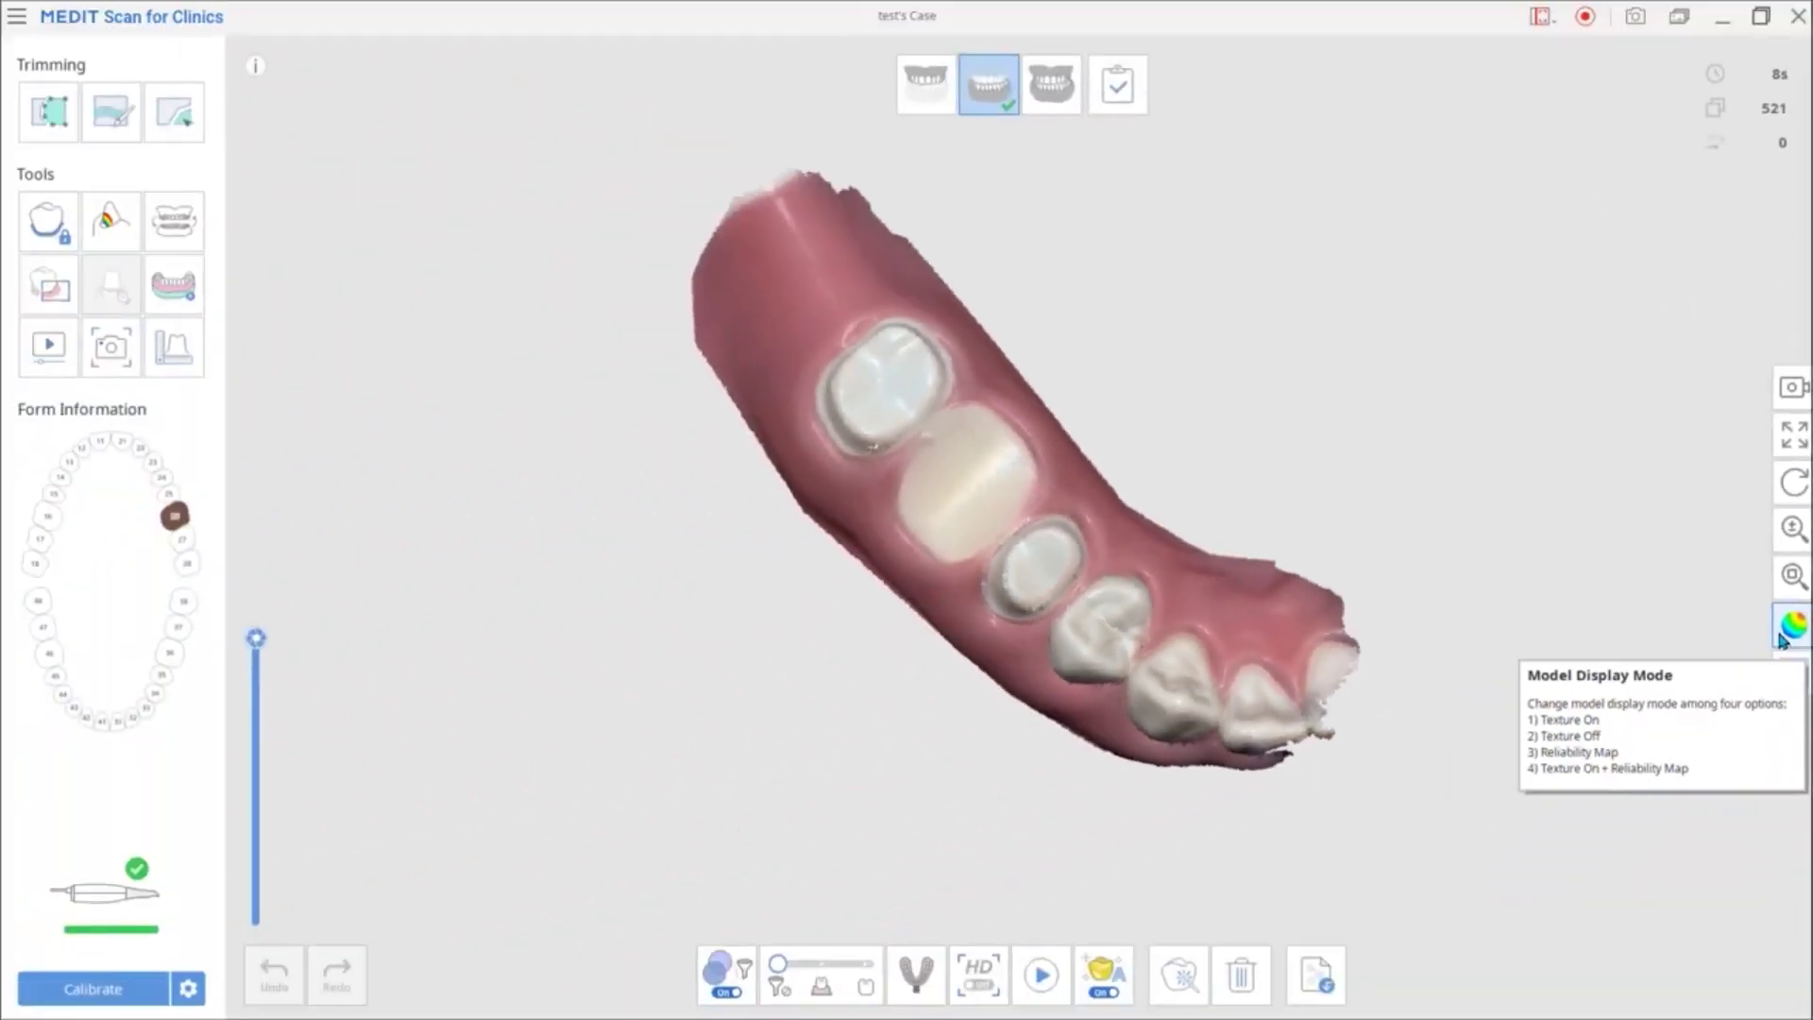
# Switch the model display to Texture Off, then Reliability Map, and rotate the jaw side-on
pyautogui.click(1783, 634)
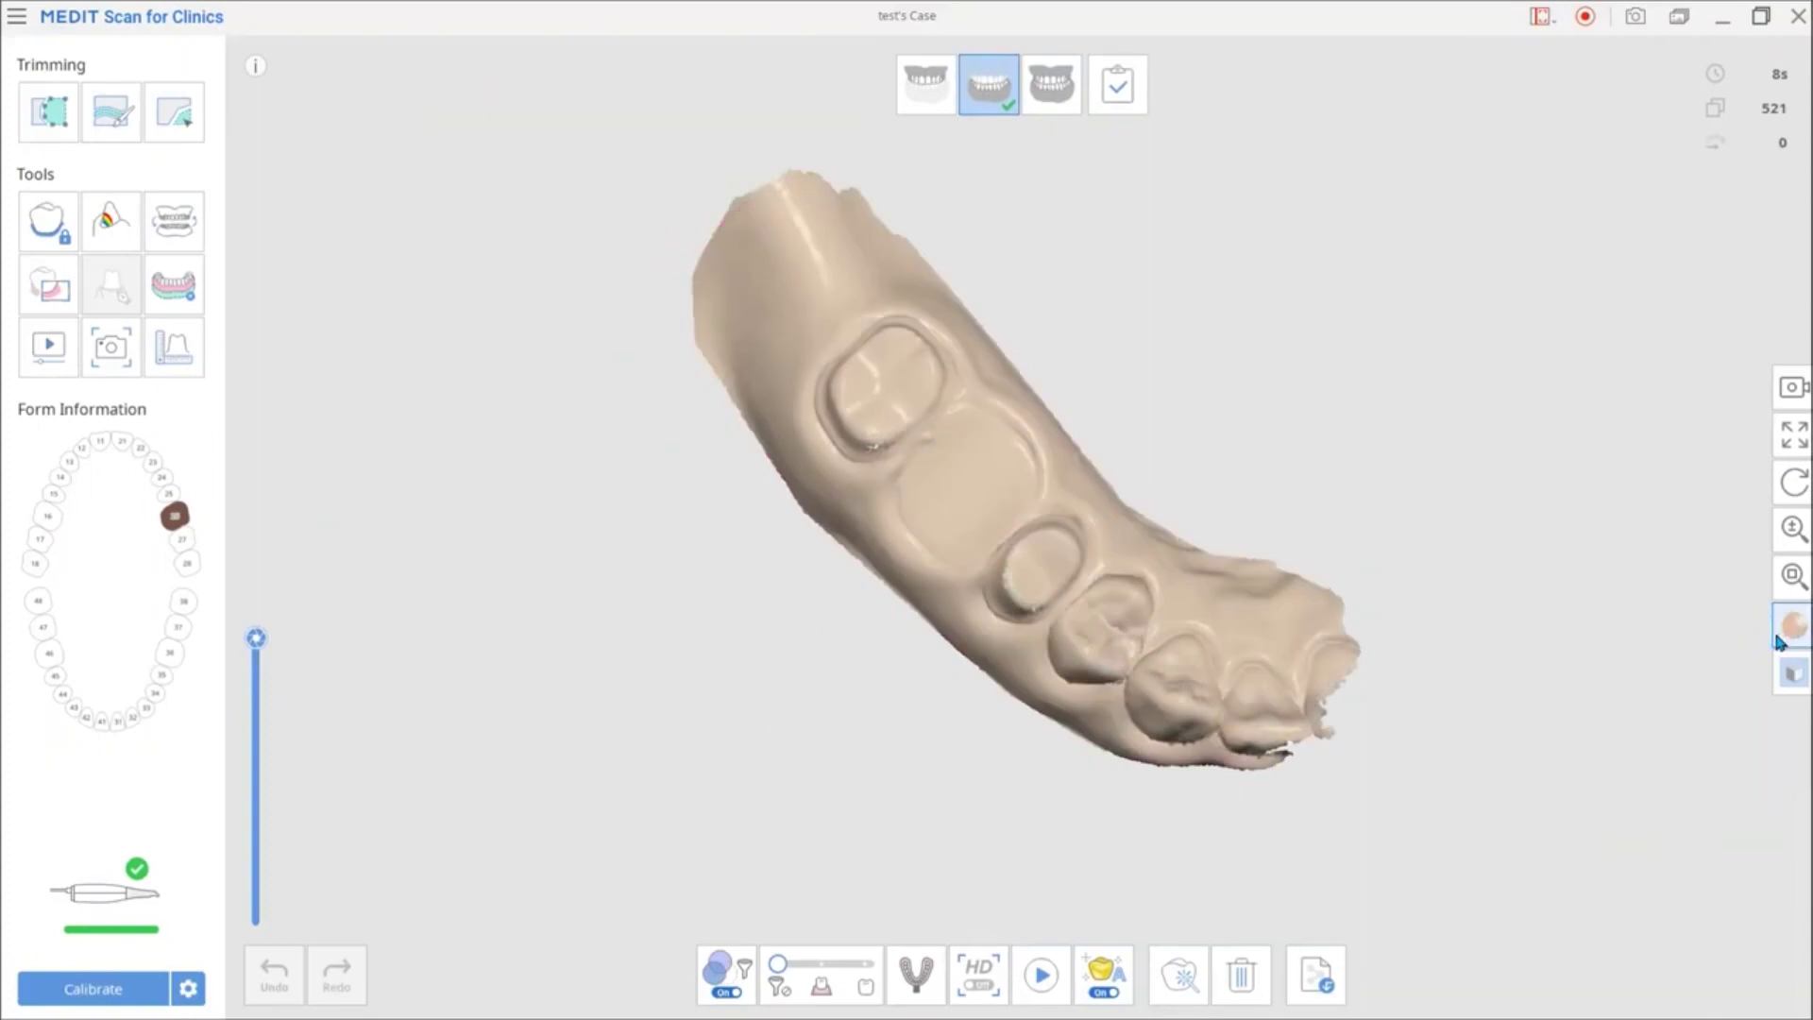
pyautogui.click(1780, 640)
pyautogui.scroll(3, 1406, 736)
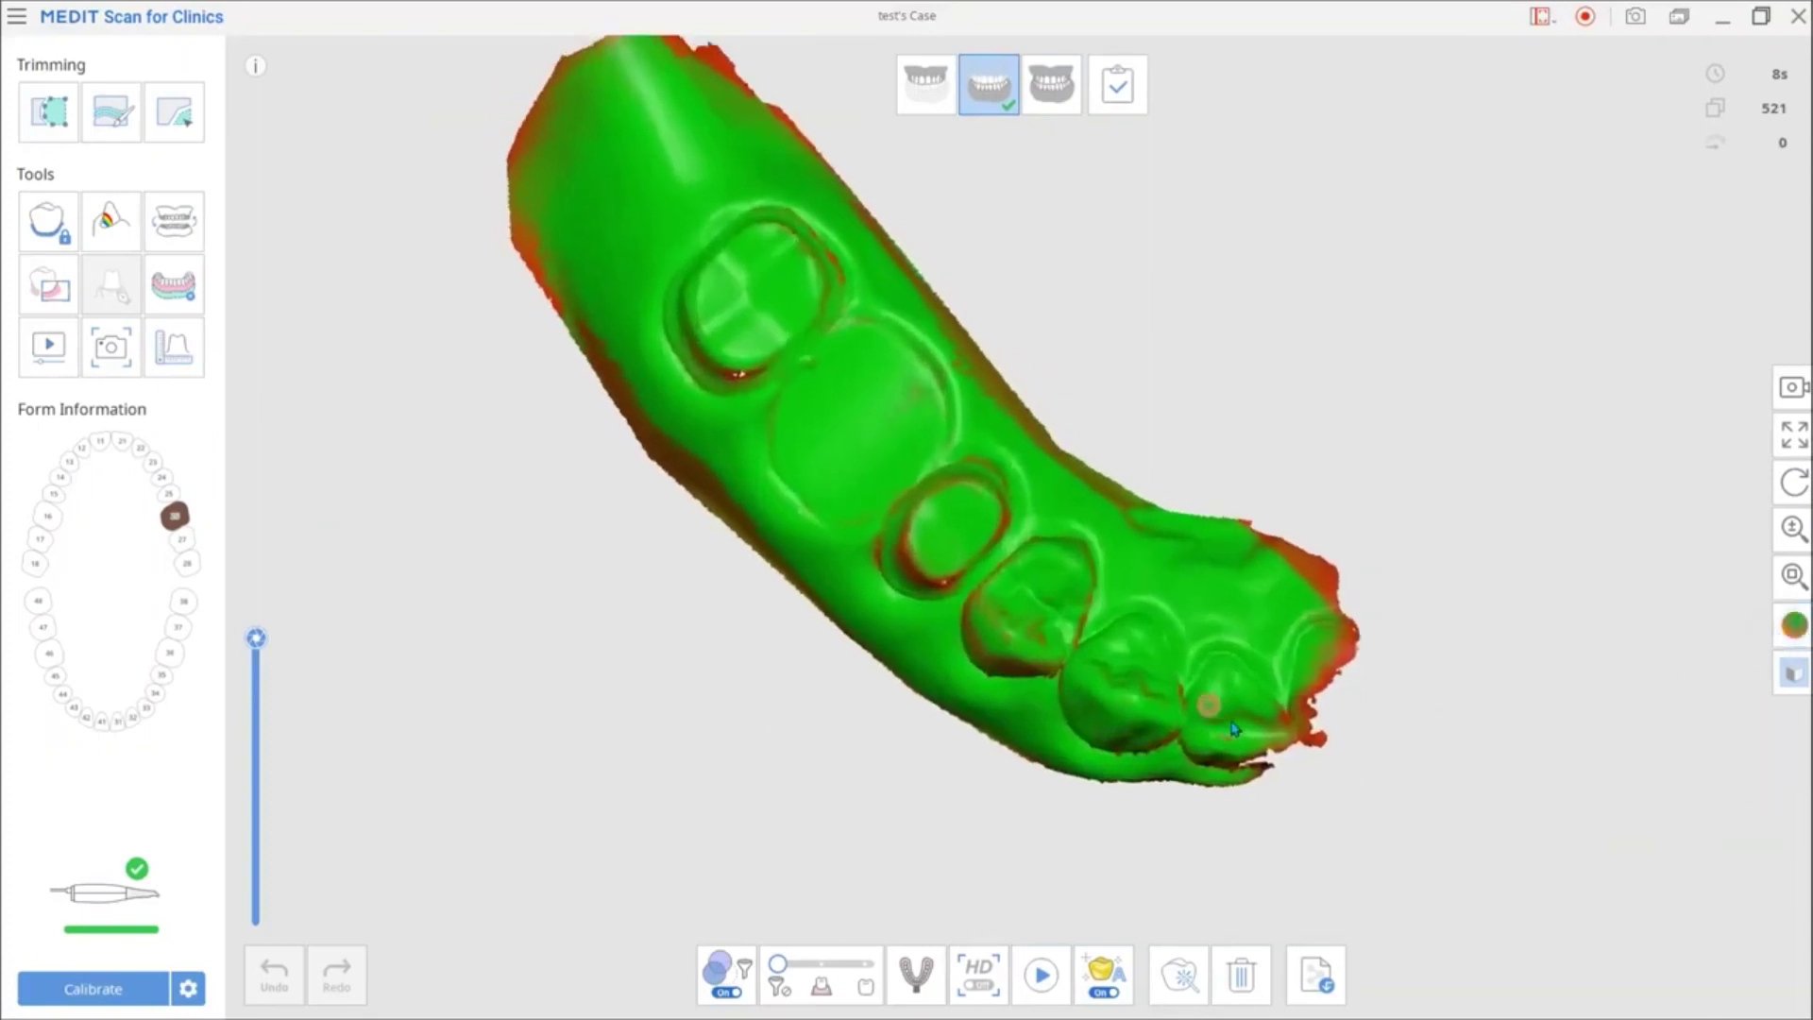
pyautogui.moveTo(1233, 729); pyautogui.dragTo(1469, 549, button='right')
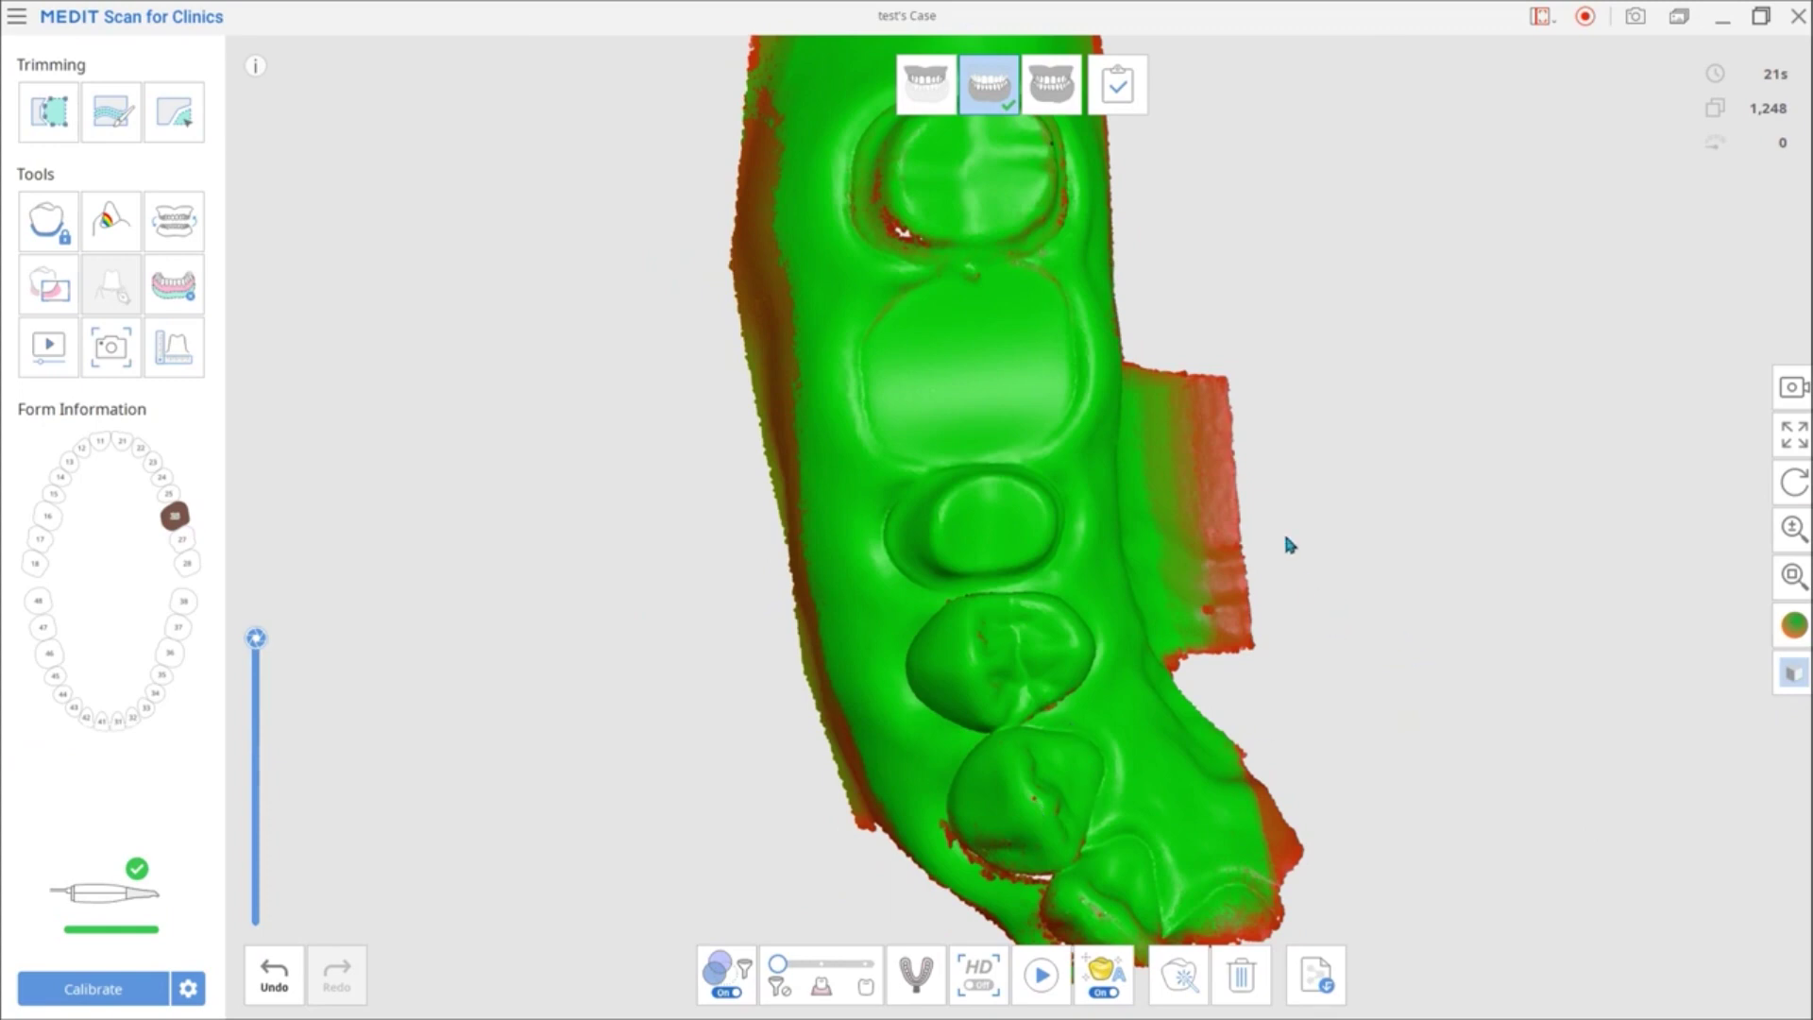
pyautogui.moveTo(1287, 534)
pyautogui.mouseDown(button='right')
pyautogui.moveTo(927, 550)
pyautogui.moveTo(1059, 599)
pyautogui.moveTo(1023, 620)
pyautogui.mouseUp(button='right')
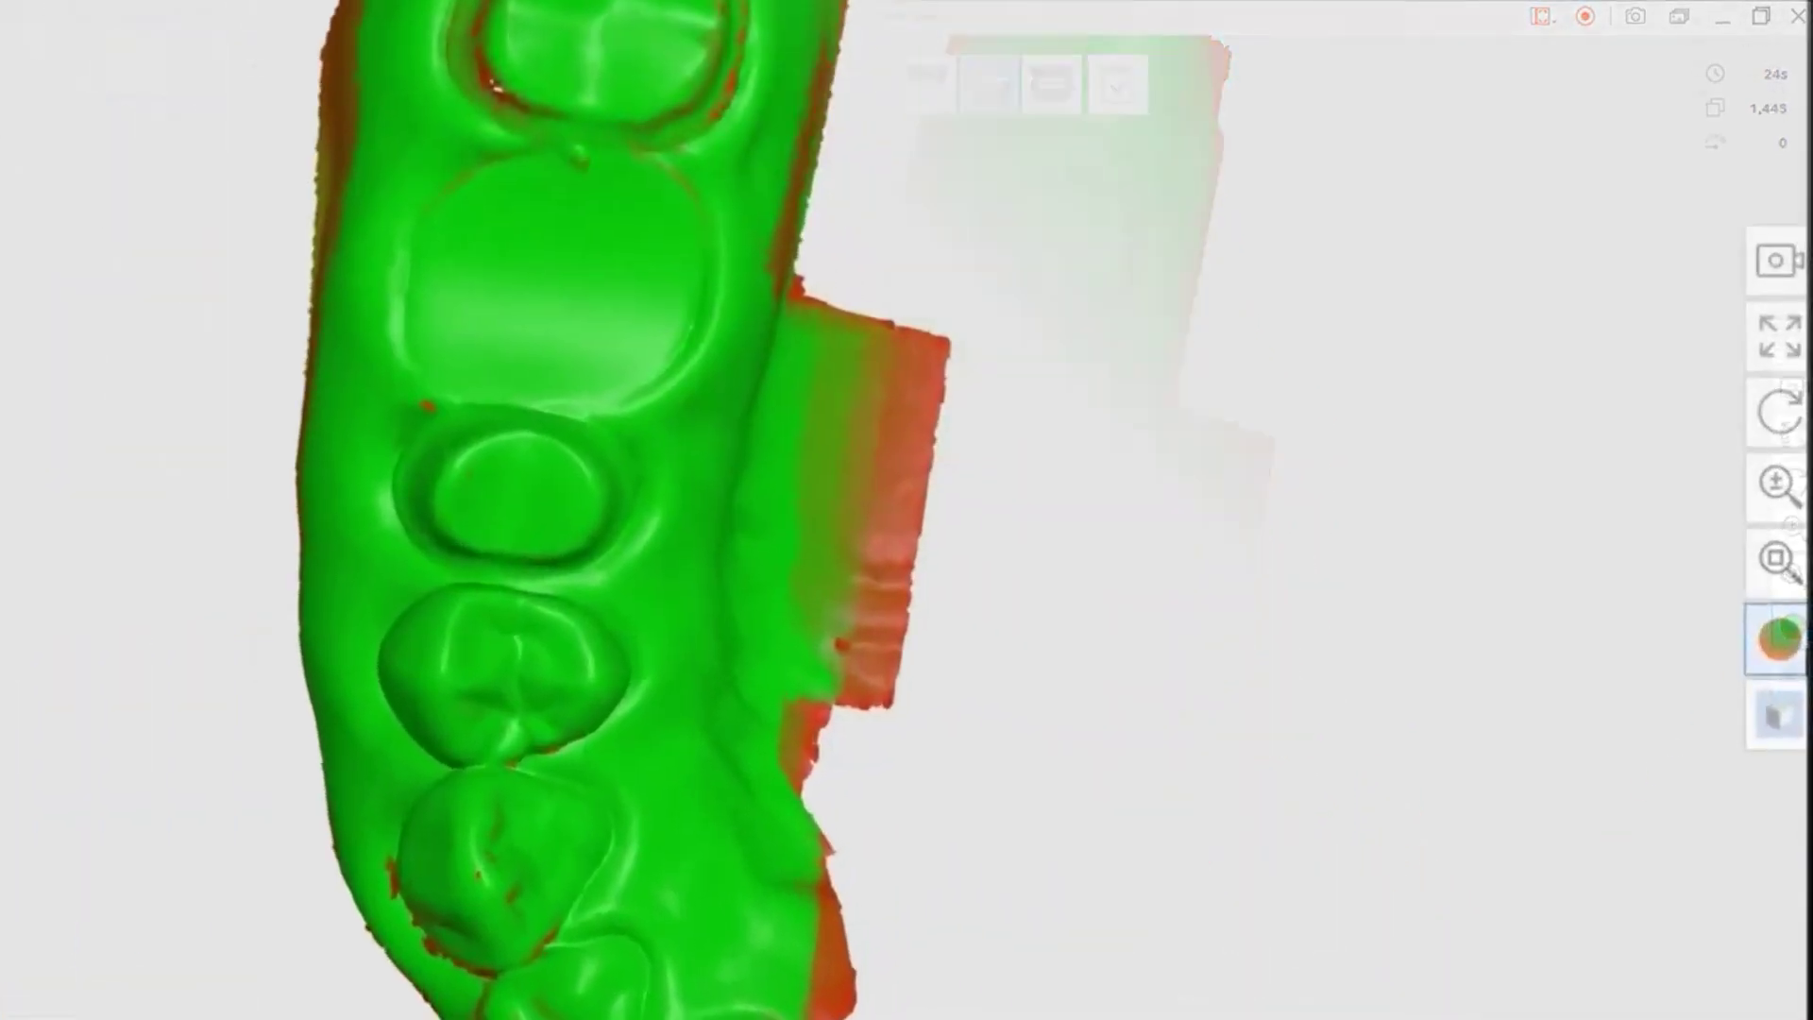
# Switch the model display back to Texture On and tilt the scan sideways
pyautogui.click(1794, 625)
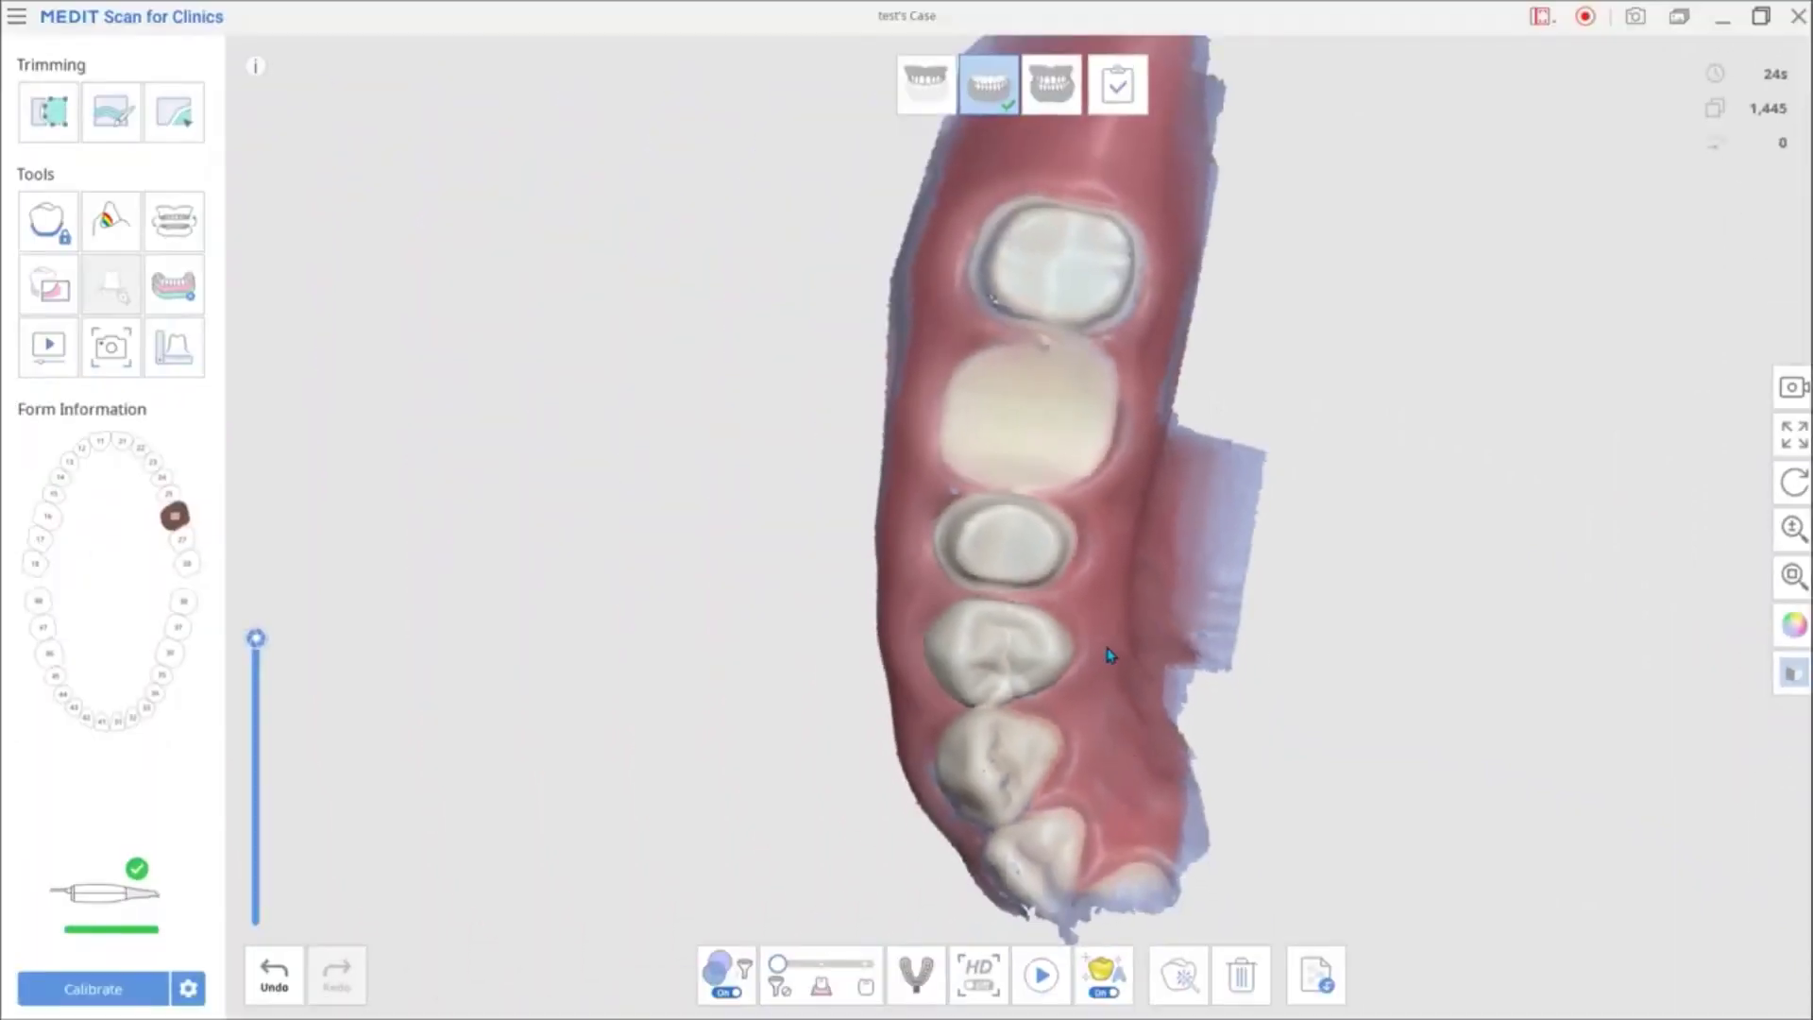
pyautogui.moveTo(1009, 545)
pyautogui.mouseDown(button='right')
pyautogui.moveTo(1014, 631)
pyautogui.moveTo(1154, 648)
pyautogui.moveTo(809, 486)
pyautogui.moveTo(1052, 453)
pyautogui.moveTo(1102, 567)
pyautogui.moveTo(1091, 537)
pyautogui.mouseUp(button='right')
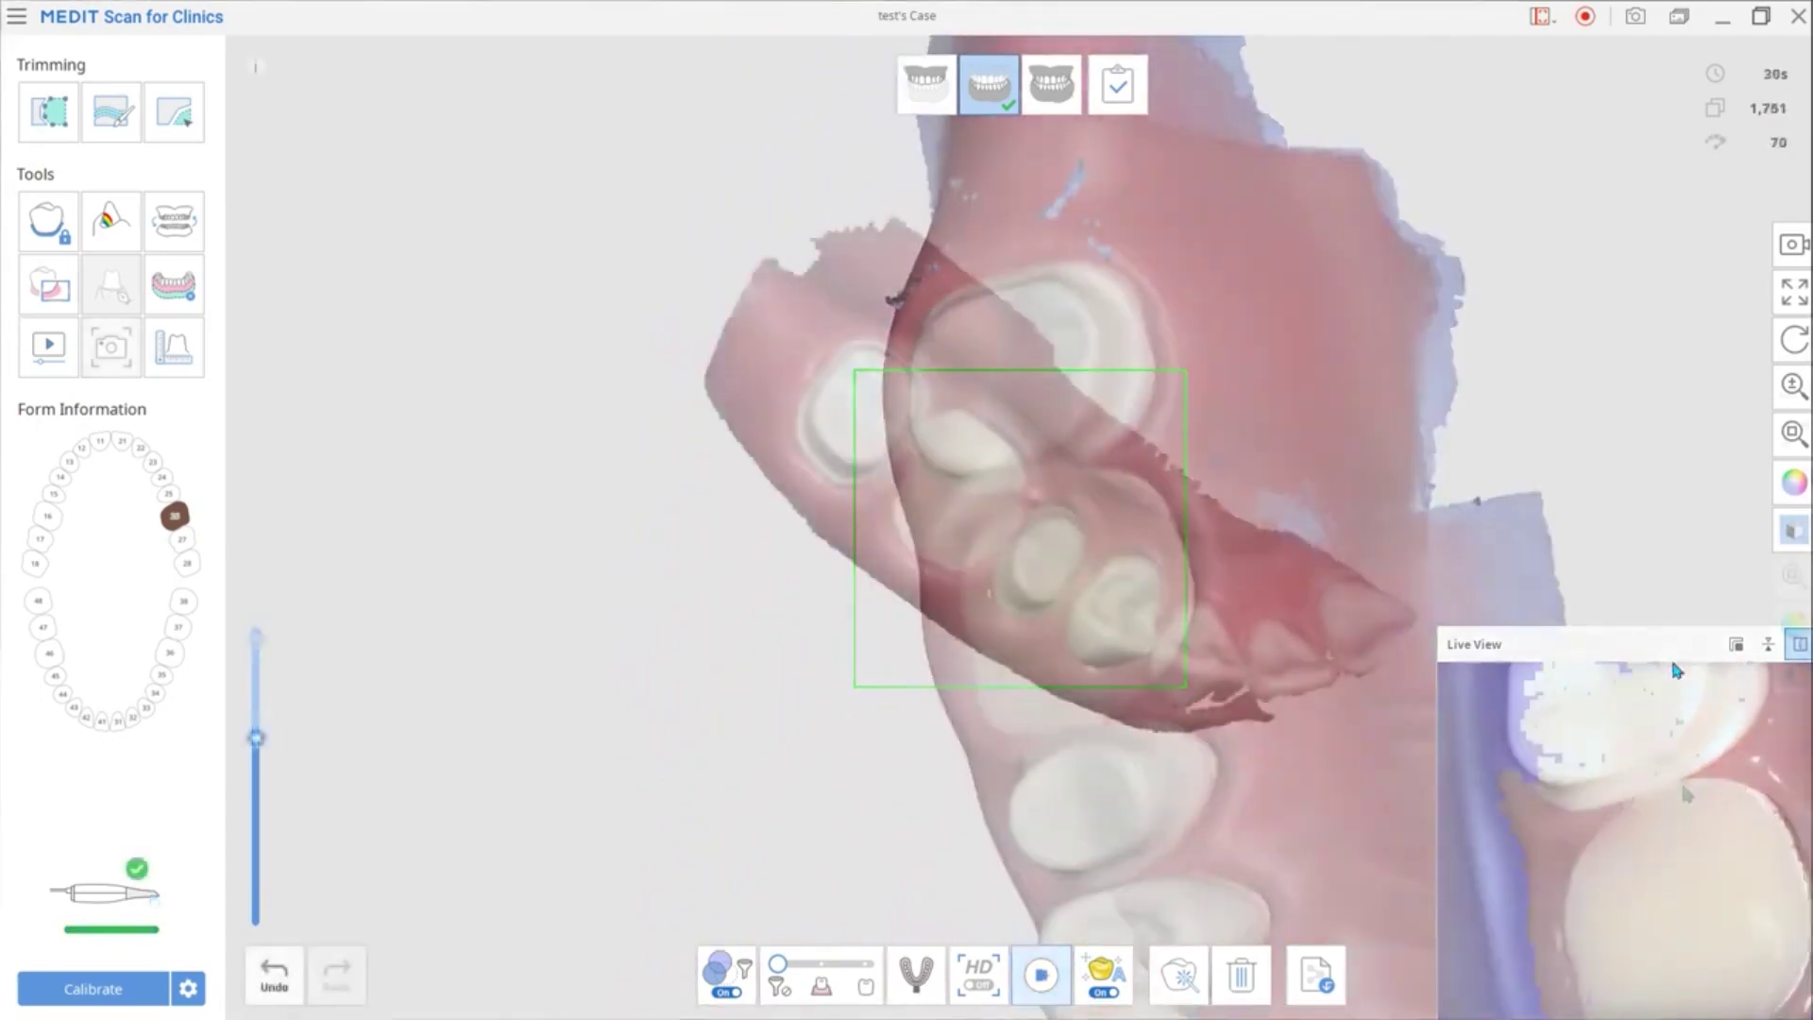
# Check that the scanner double-click action is Change Model Display Mode, then turn on the grid
pyautogui.click(189, 989)
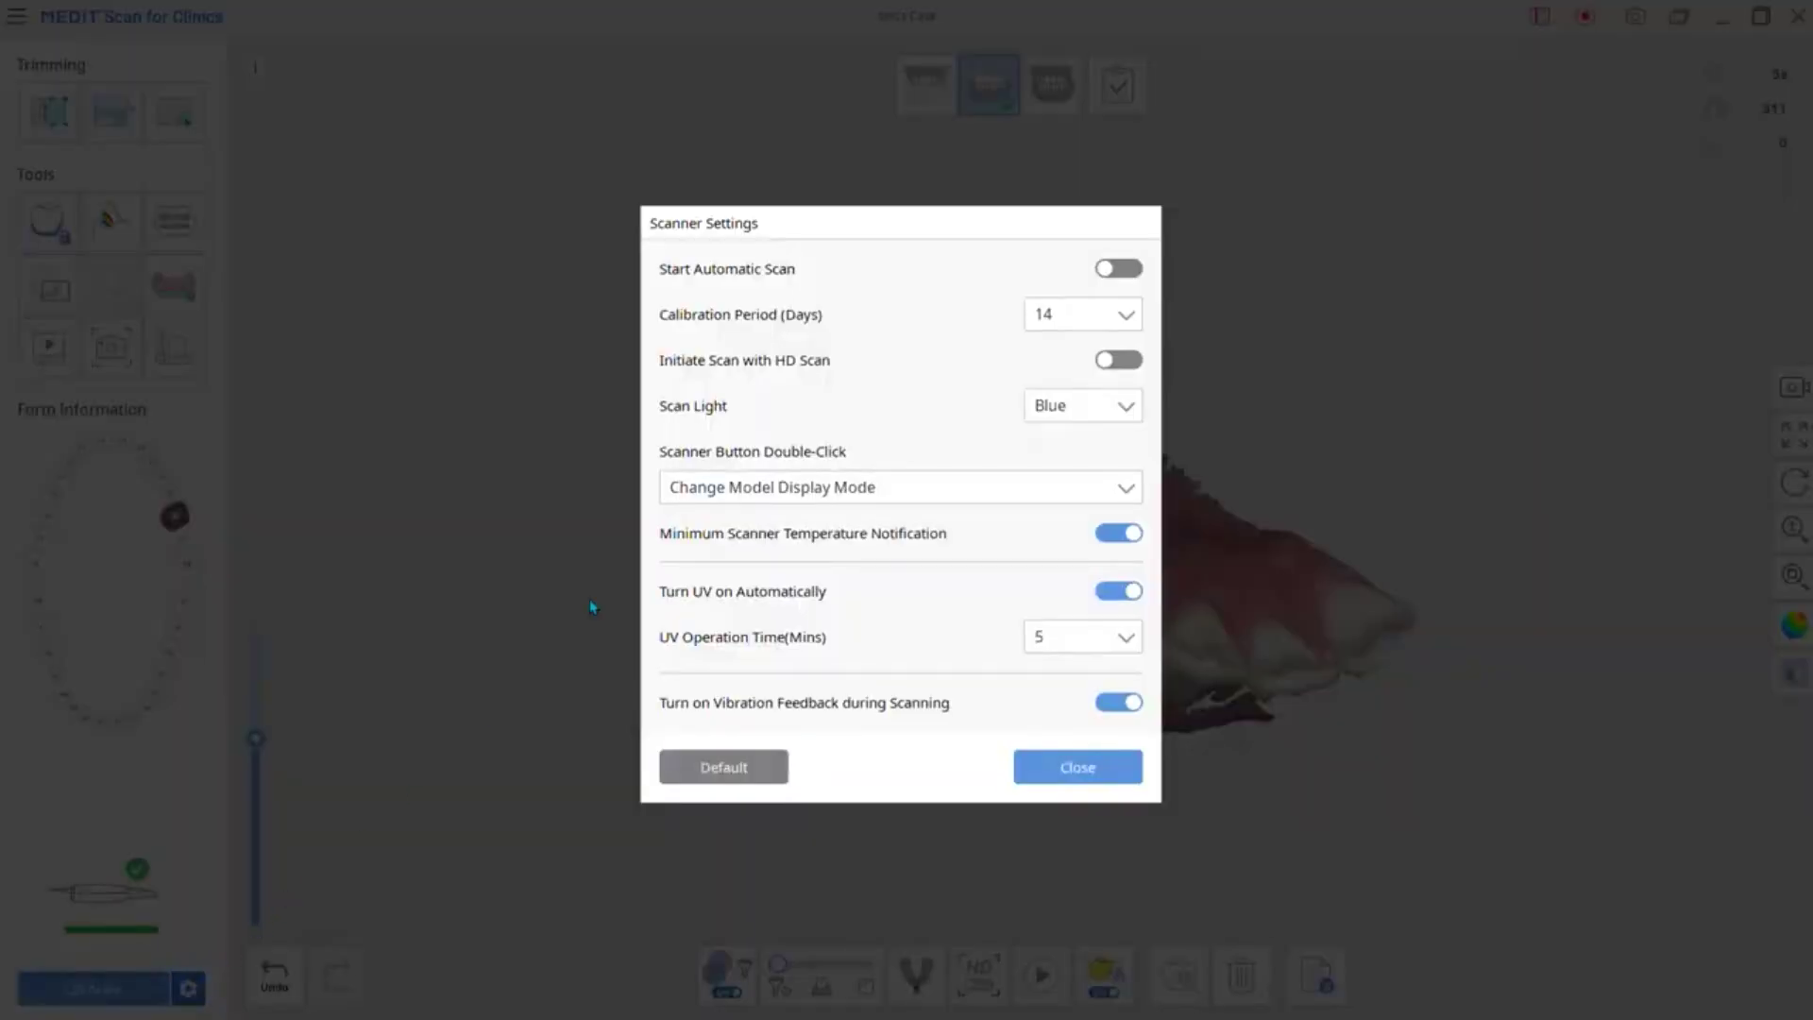
pyautogui.click(1126, 488)
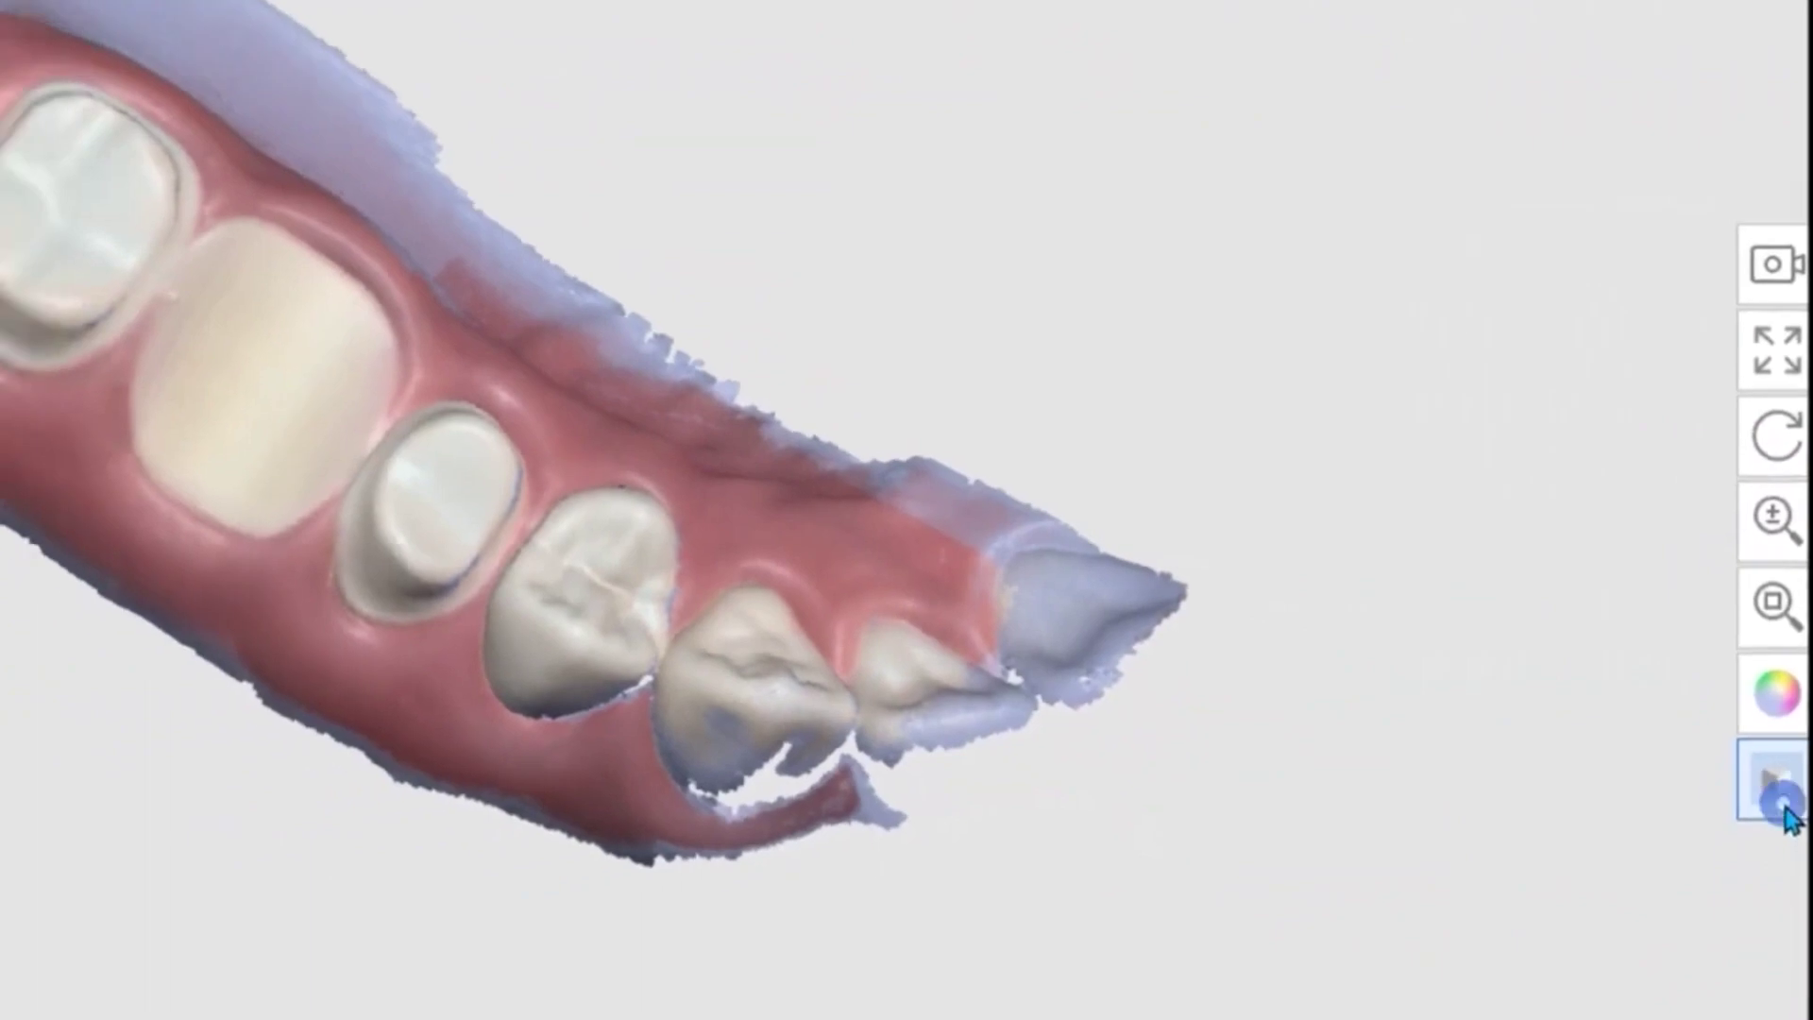
pyautogui.click(1759, 862)
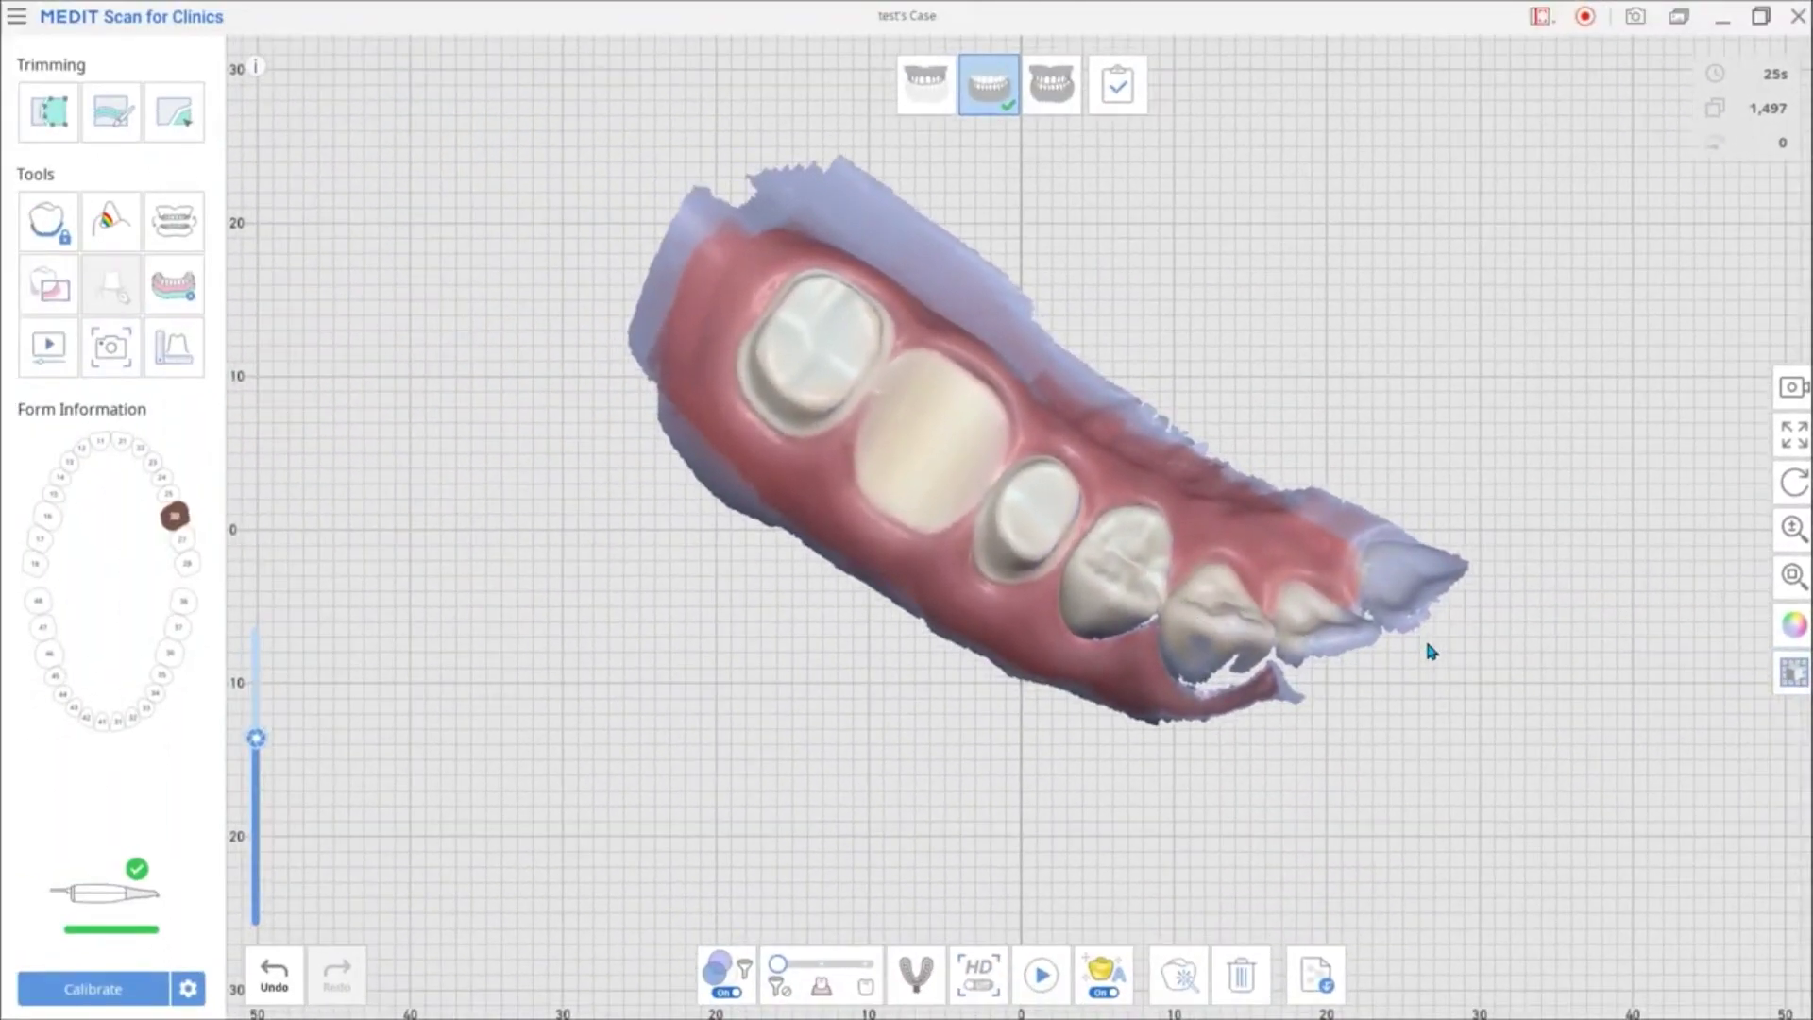
# Zoom in and back out to inspect the arch over the millimetre grid
pyautogui.scroll(5, 1426, 639)
pyautogui.scroll(-3, 1207, 635)
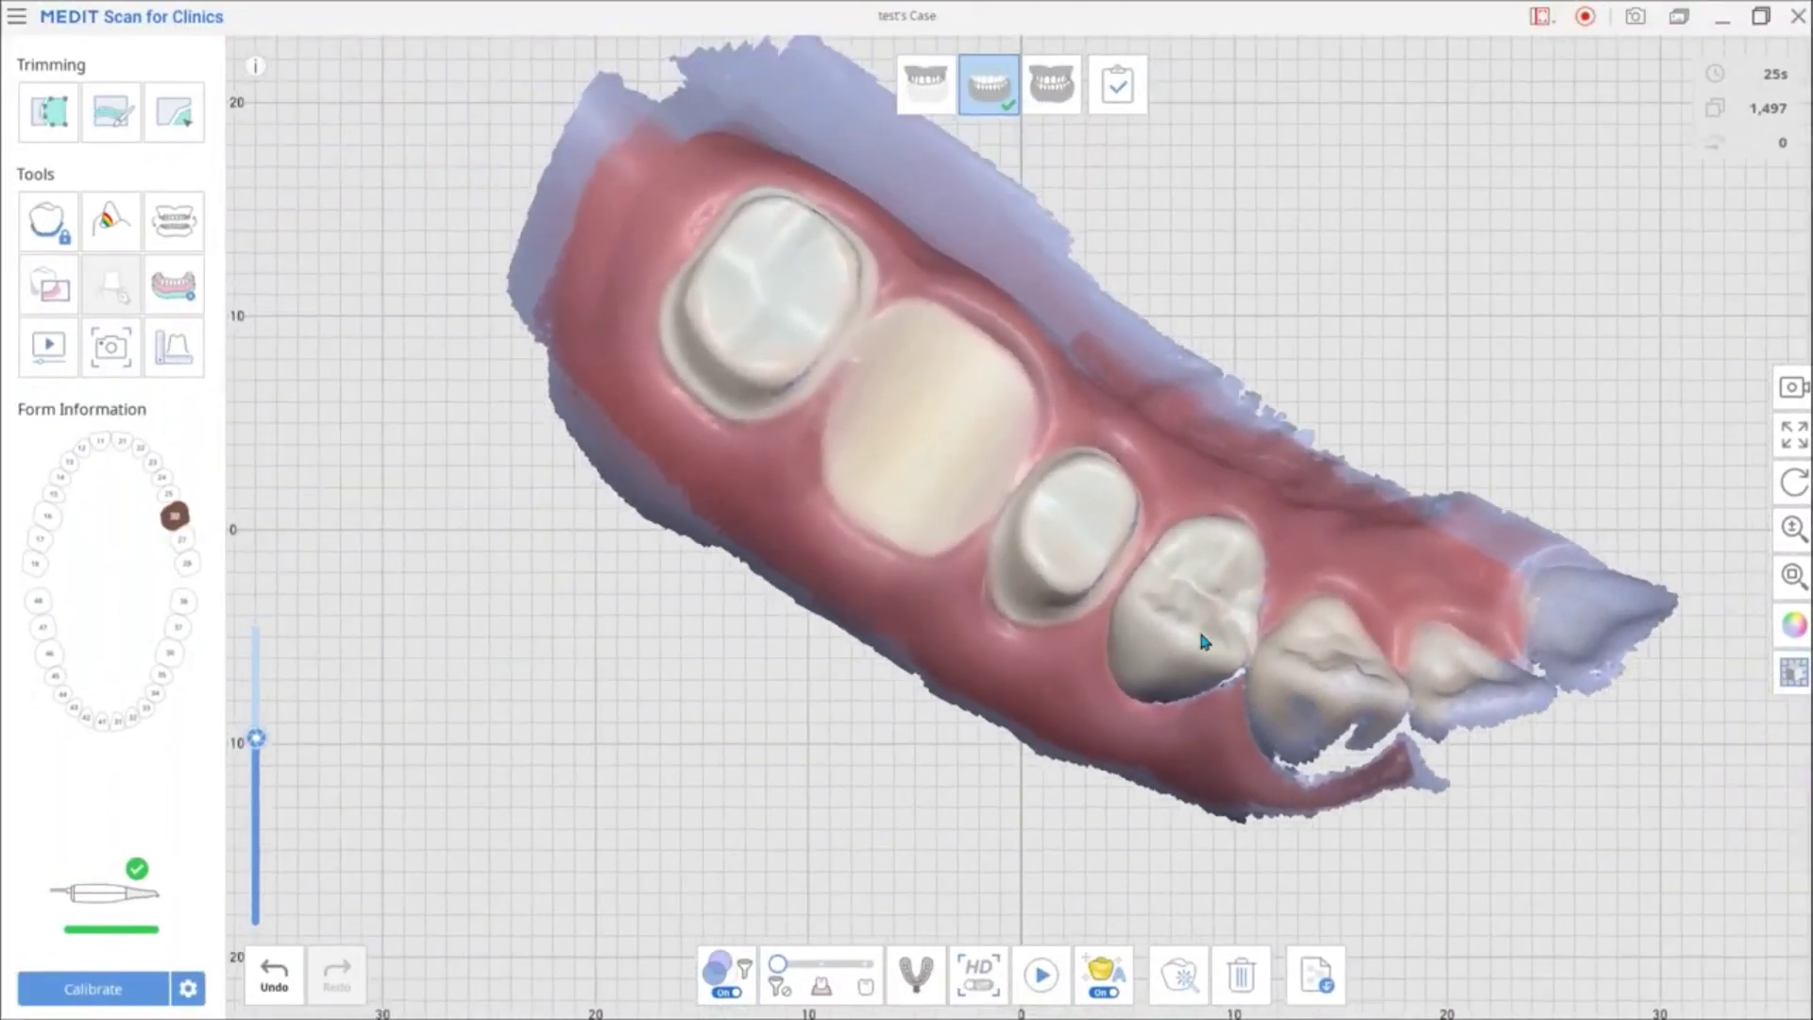